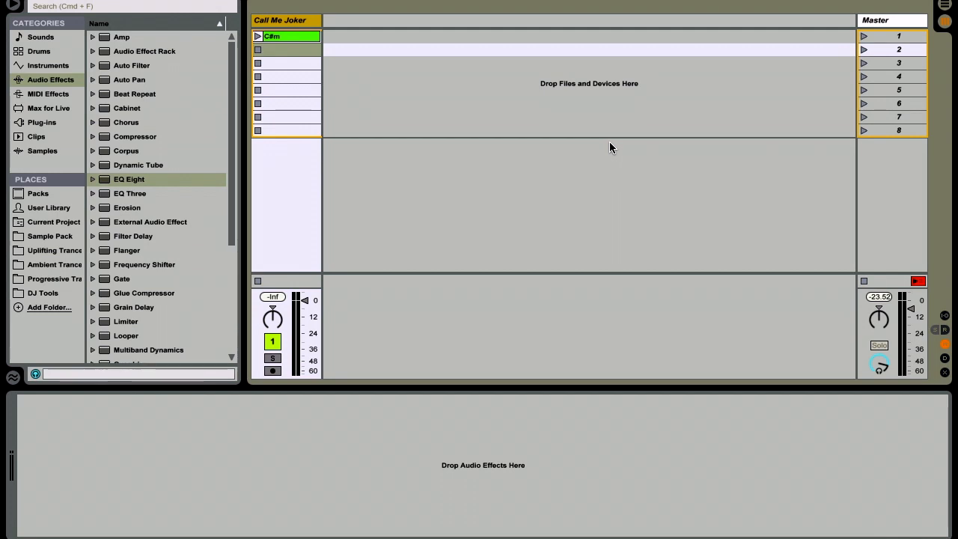
Step: Play the C#m reference clip on the Call Me Joker track, and stop it after listening
{"action": "key", "text": "Up"}
{"action": "key", "text": "Return"}
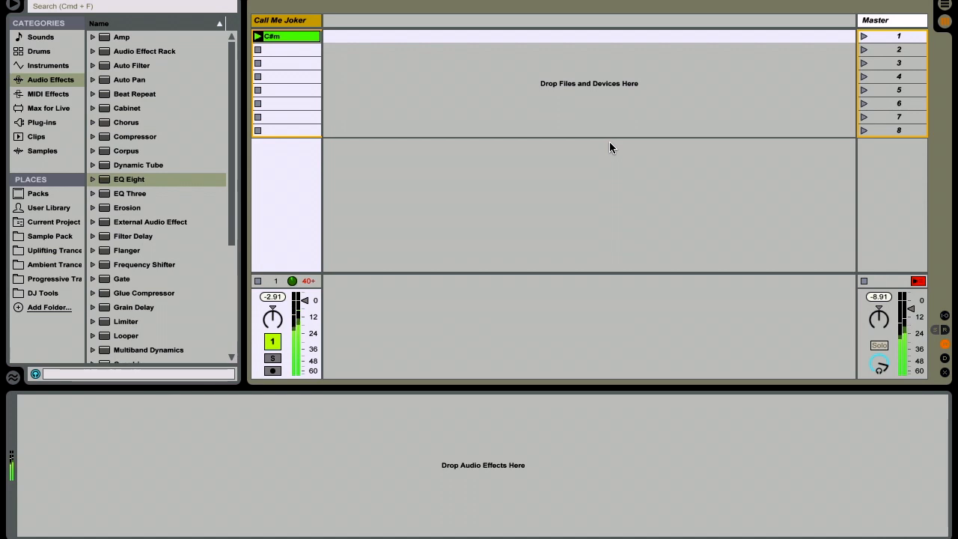
{"action": "key", "text": "Down"}
{"action": "key", "text": "Return"}
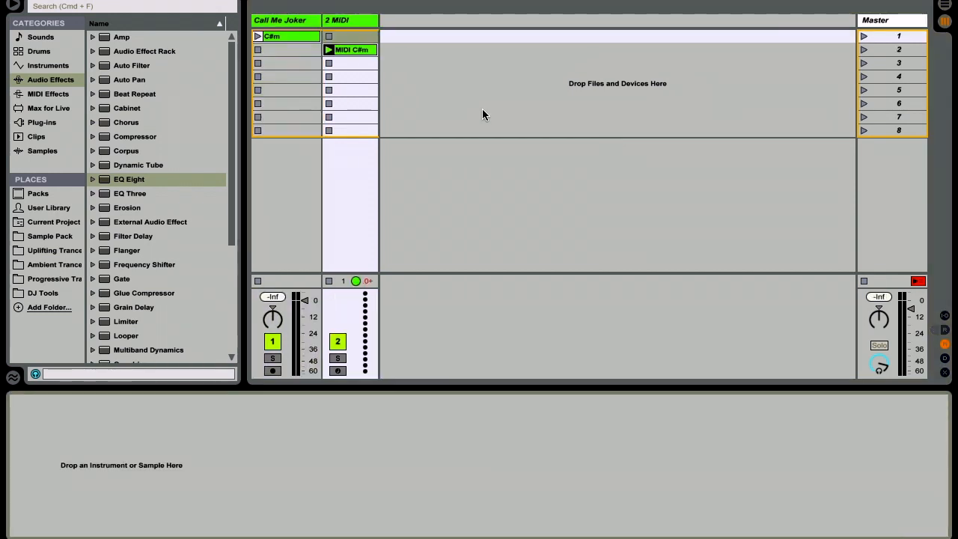
Step: Load the Kontakt 5 plug-in onto the MIDI track that holds the MIDI C#m clip
{"action": "double_click", "coordinate": [355, 50]}
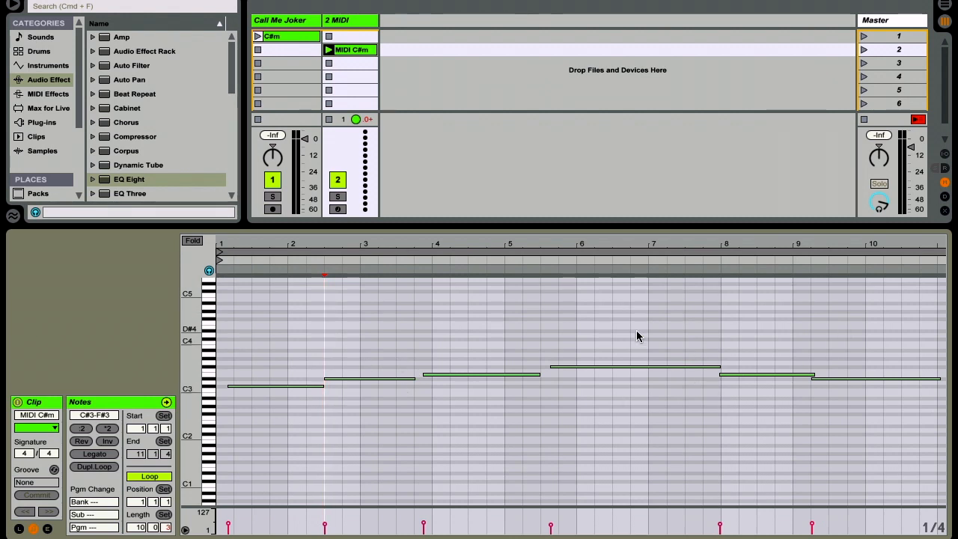
{"action": "double_click", "coordinate": [358, 20]}
{"action": "left_click", "coordinate": [42, 121]}
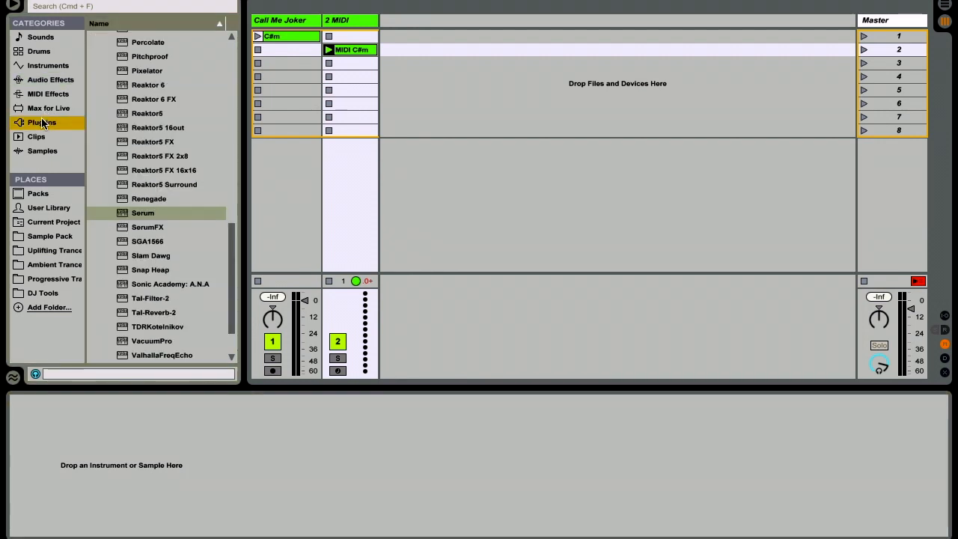
{"action": "scroll", "coordinate": [171, 127], "scroll_direction": "up", "scroll_amount": 5}
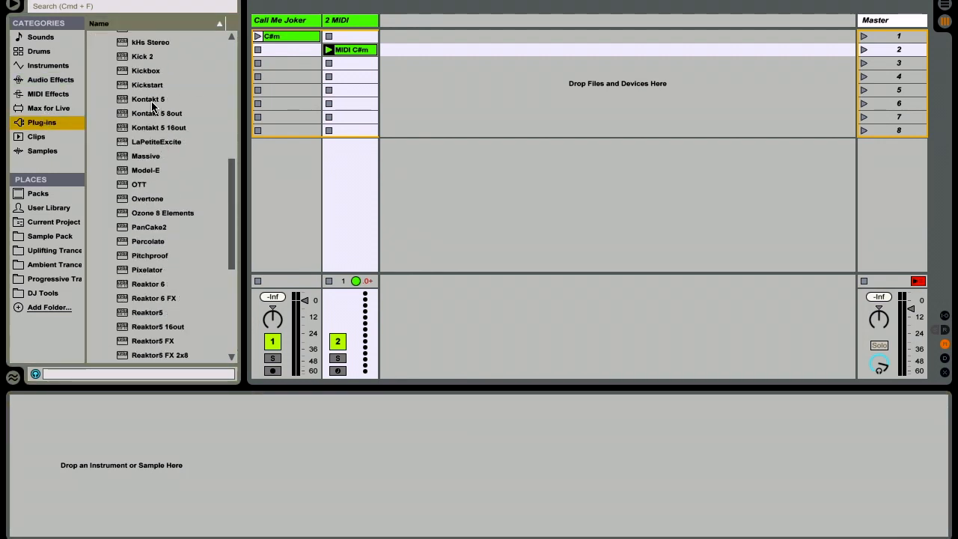
{"action": "left_click_drag", "start_coordinate": [152, 106], "coordinate": [366, 203]}
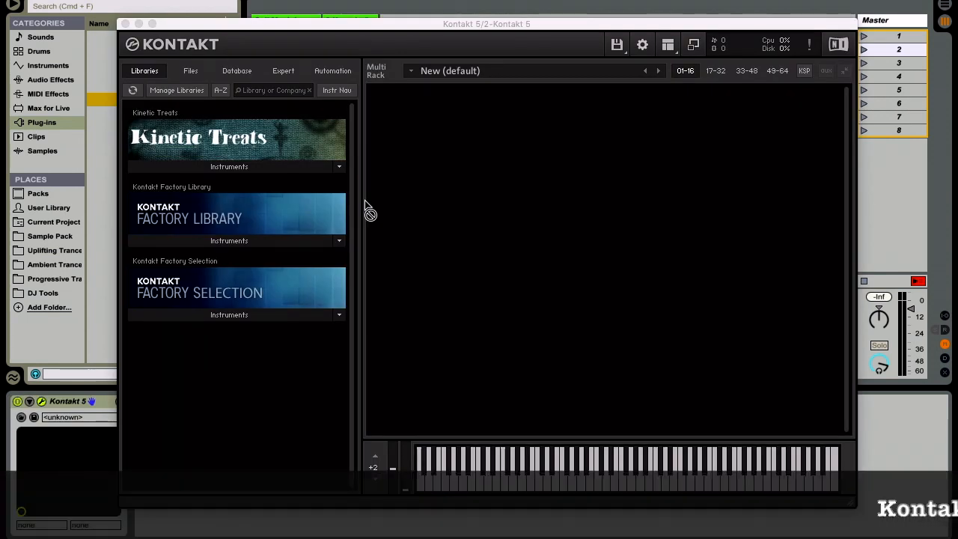
Step: Load Cello Solo.nki from the VSL Strings folder of the Kontakt Factory Library into the rack
{"action": "left_click", "coordinate": [254, 242]}
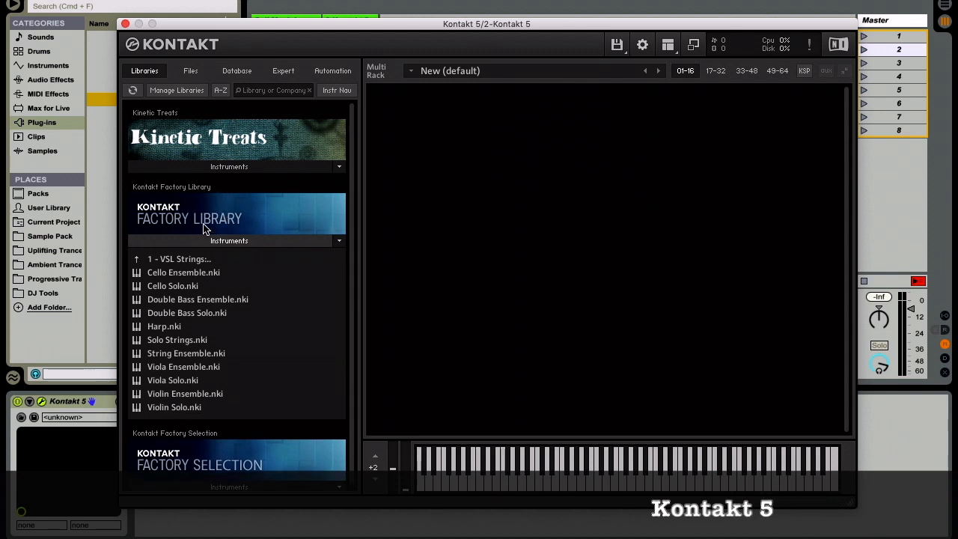
{"action": "left_click", "coordinate": [181, 289]}
{"action": "left_click_drag", "start_coordinate": [181, 291], "coordinate": [639, 269]}
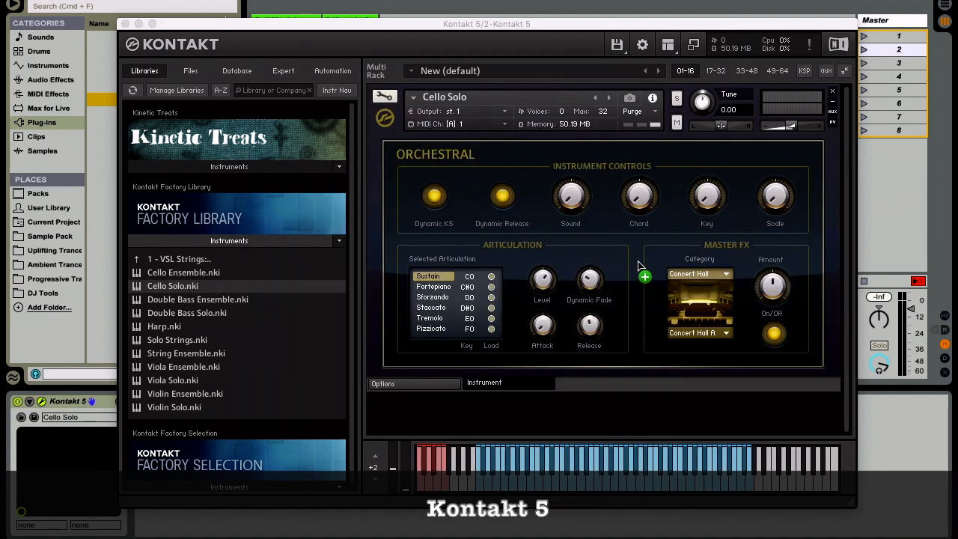
Step: Raise the Cello Solo instrument volume to about -0.1 and switch off its Concert Hall master effect
{"action": "left_click", "coordinate": [790, 126]}
{"action": "left_click_drag", "start_coordinate": [790, 126], "coordinate": [798, 127]}
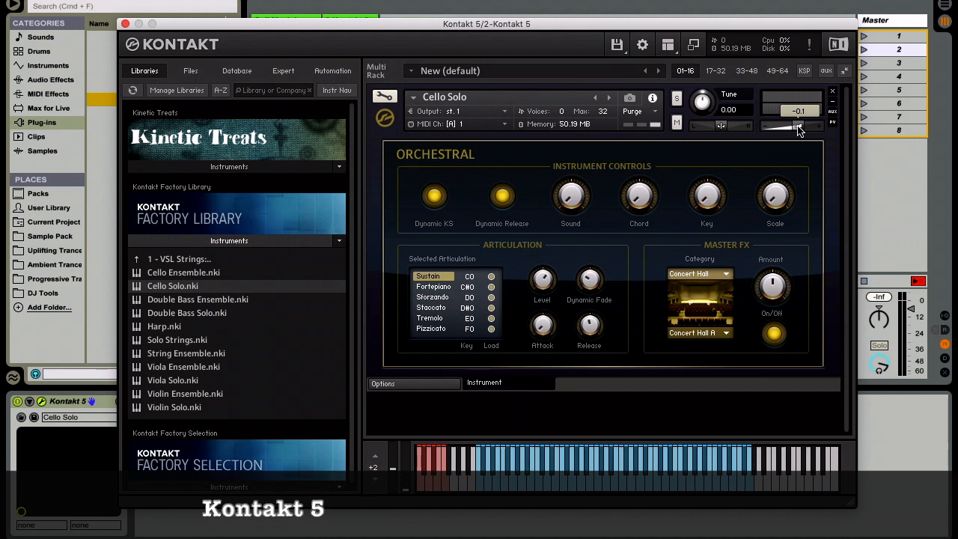
{"action": "left_click", "coordinate": [774, 334]}
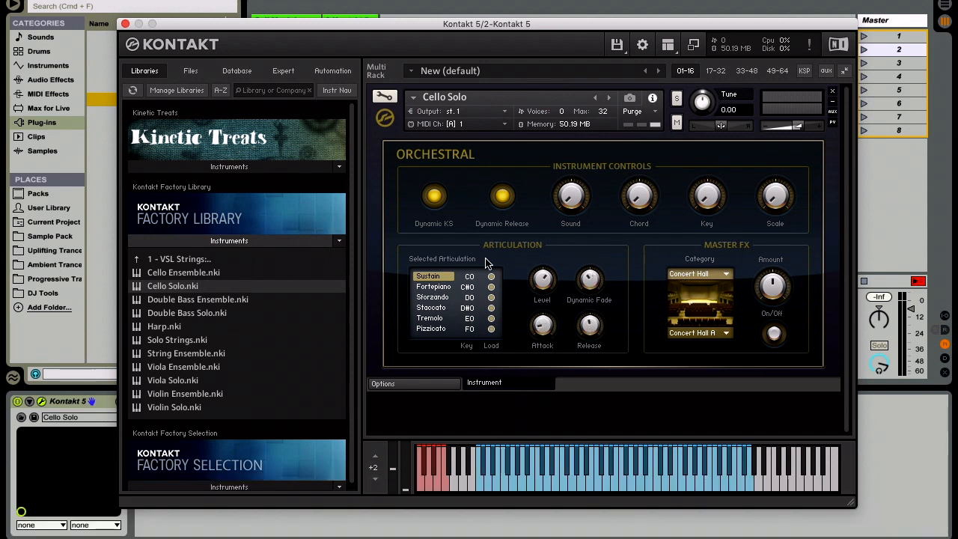
Step: In the cello's orchestral options, enable Randomize and choose the upward-bending third velocity curve, then close the Kontakt window
{"action": "left_click", "coordinate": [411, 385]}
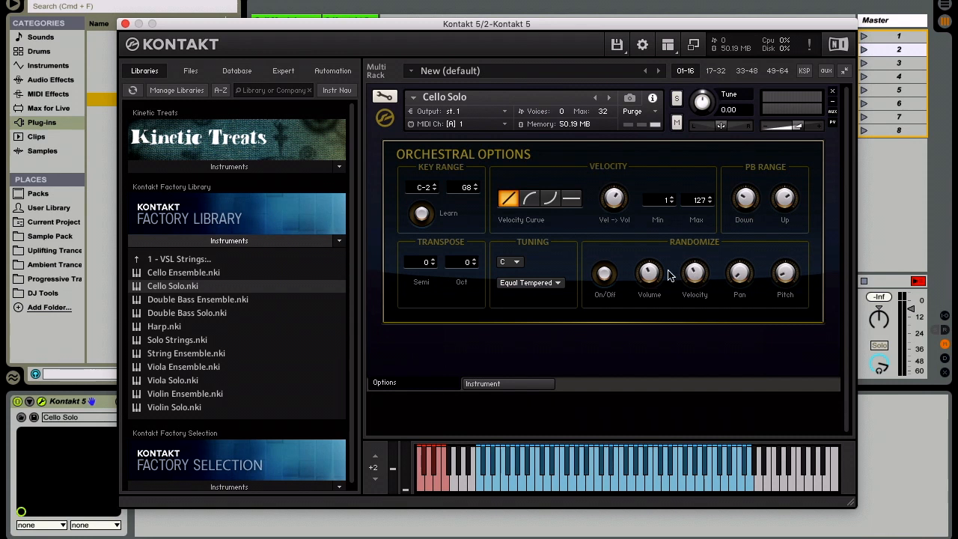
{"action": "left_click", "coordinate": [605, 273]}
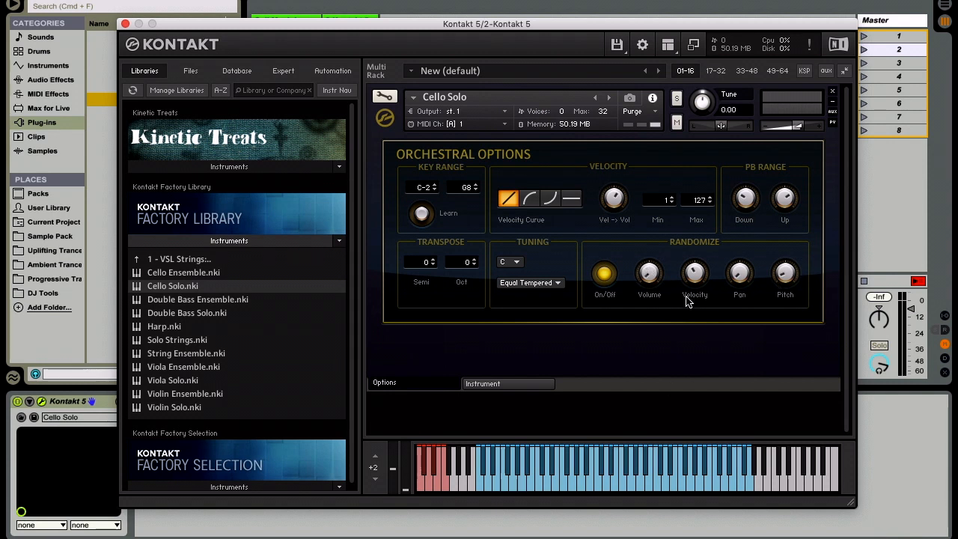
{"action": "left_click", "coordinate": [556, 202]}
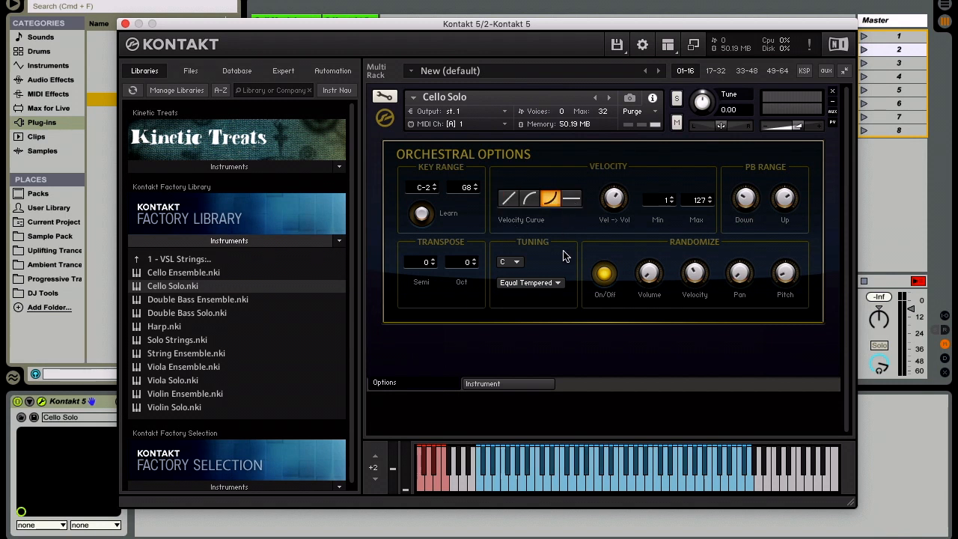
{"action": "left_click", "coordinate": [503, 389]}
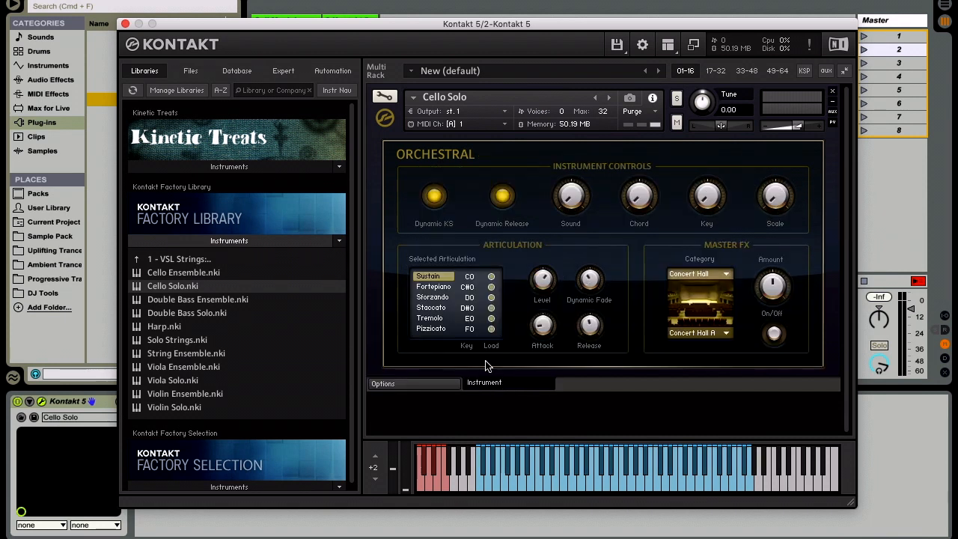
{"action": "left_click", "coordinate": [125, 26]}
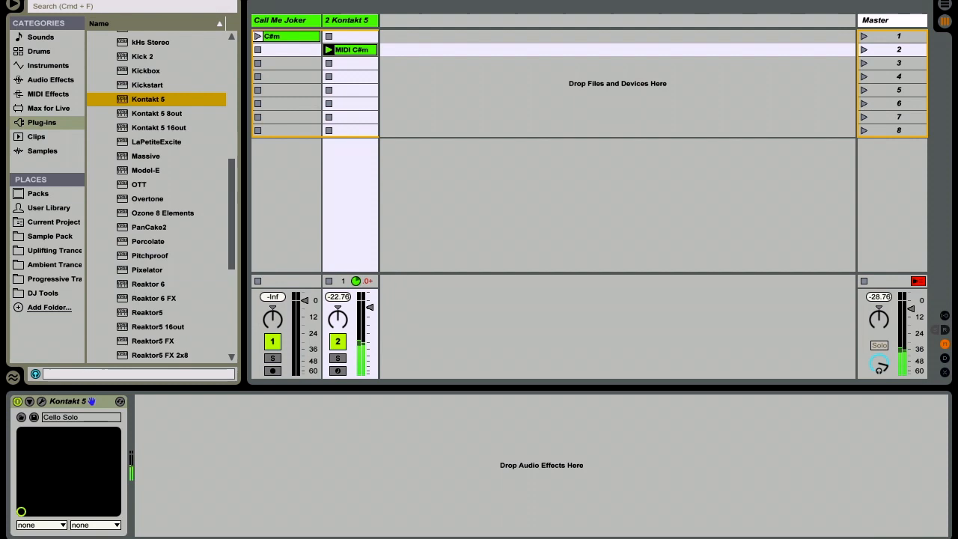
Step: Add the Saturator preset A Bit Warmer after Kontakt 5, with Dry/Wet at 34.1% and Drive at 4.57 dB
{"action": "left_click", "coordinate": [53, 80]}
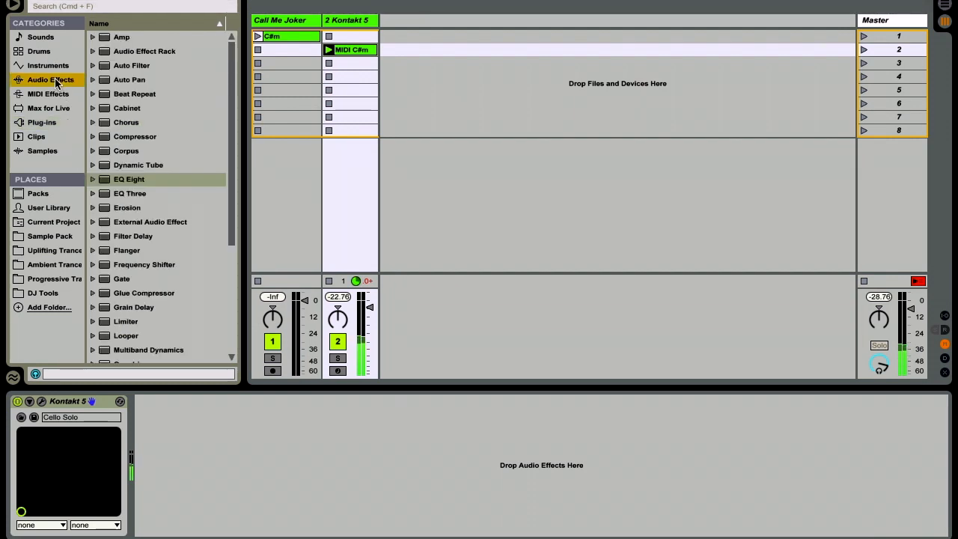
{"action": "scroll", "coordinate": [168, 238], "scroll_direction": "down", "scroll_amount": 5}
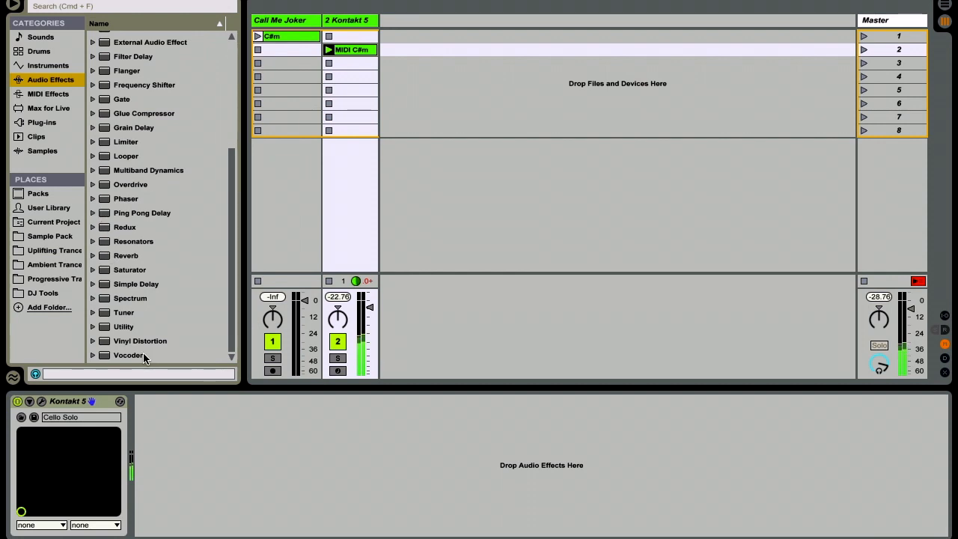
{"action": "left_click", "coordinate": [92, 271]}
{"action": "left_click_drag", "start_coordinate": [168, 289], "coordinate": [179, 407]}
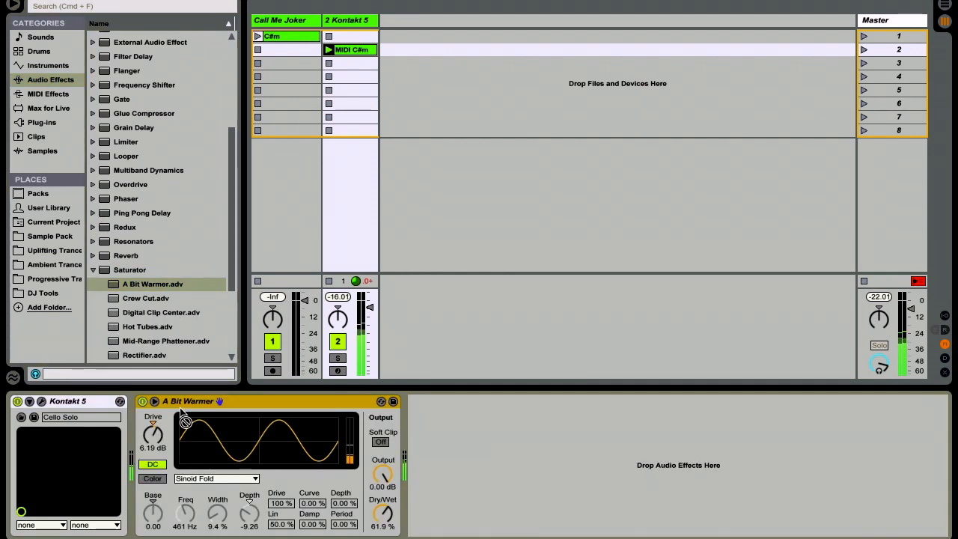
{"action": "left_click_drag", "start_coordinate": [382, 506], "coordinate": [386, 513]}
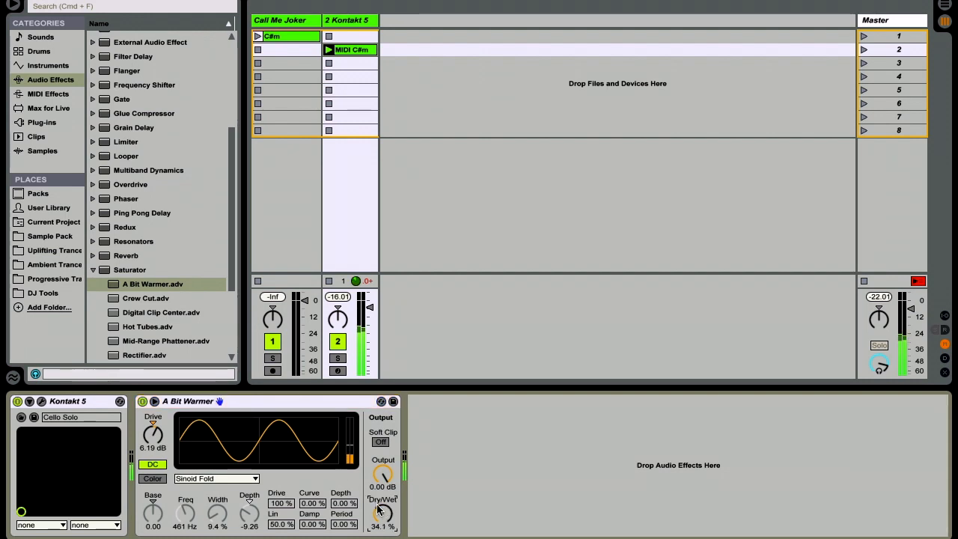
{"action": "left_click_drag", "start_coordinate": [162, 436], "coordinate": [156, 440]}
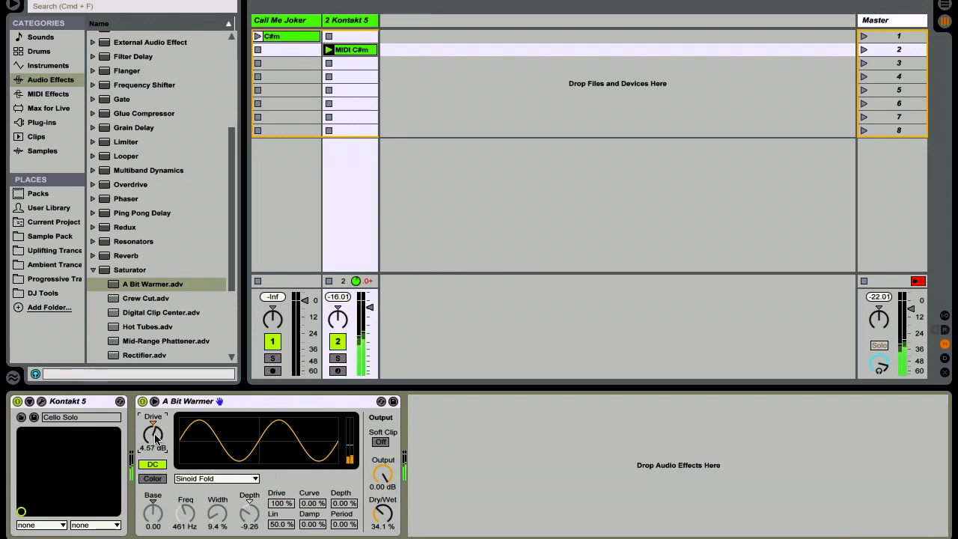
{"action": "left_click", "coordinate": [93, 270]}
Step: Add the Chorus preset after A Bit Warmer, with Dry/Wet at 26%, modulation Amount at 0.06 ms and Rate at 0.11 Hz
{"action": "scroll", "coordinate": [175, 228], "scroll_direction": "up", "scroll_amount": 5}
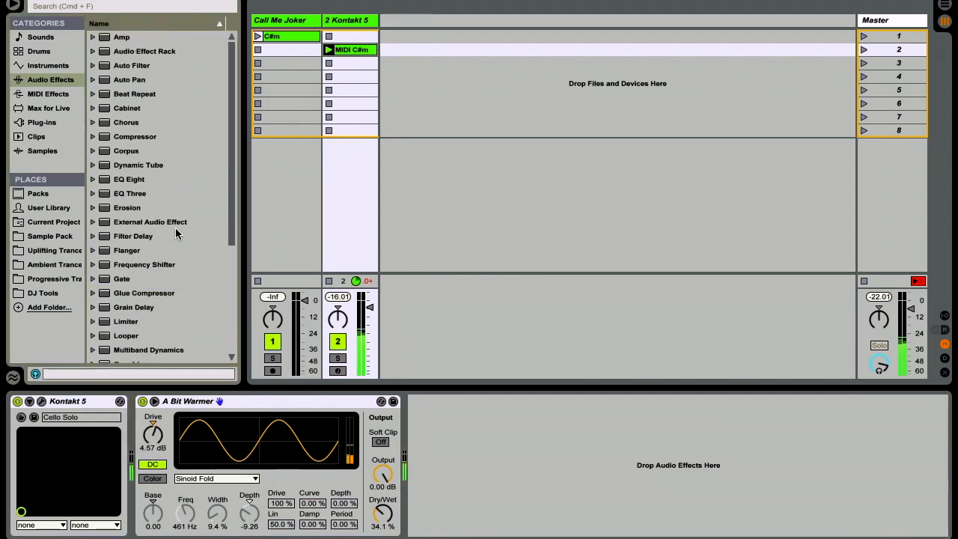
{"action": "left_click", "coordinate": [93, 122]}
{"action": "left_click", "coordinate": [134, 138]}
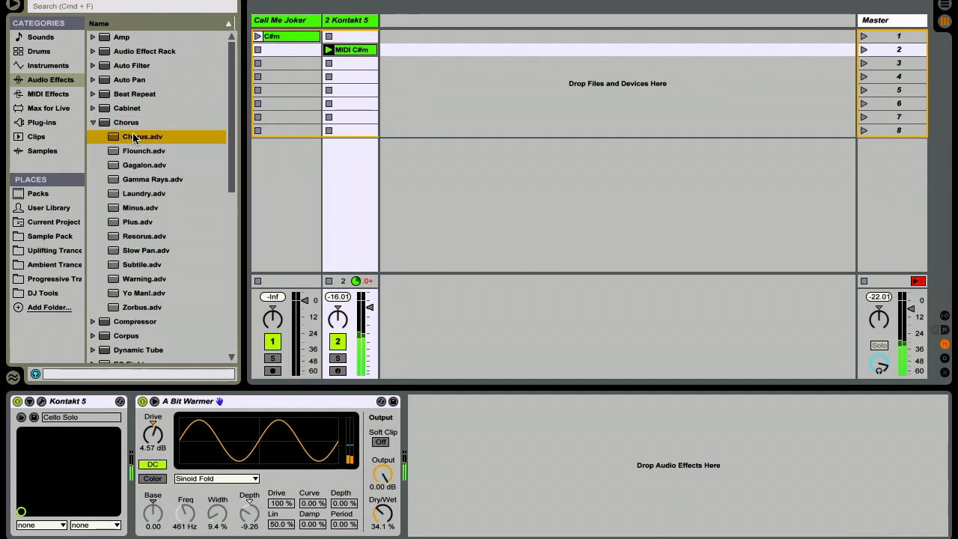
{"action": "left_click_drag", "start_coordinate": [134, 138], "coordinate": [443, 438]}
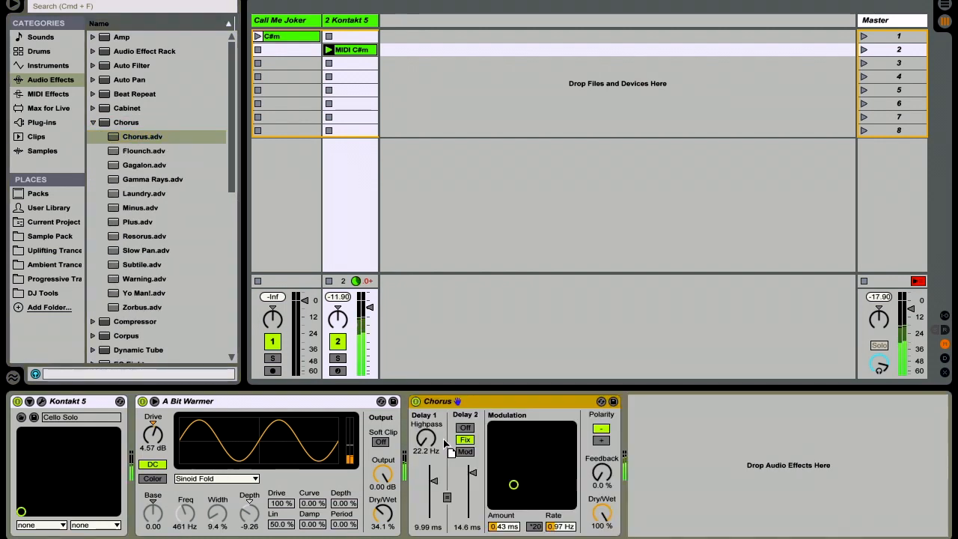
{"action": "left_click_drag", "start_coordinate": [606, 516], "coordinate": [507, 530]}
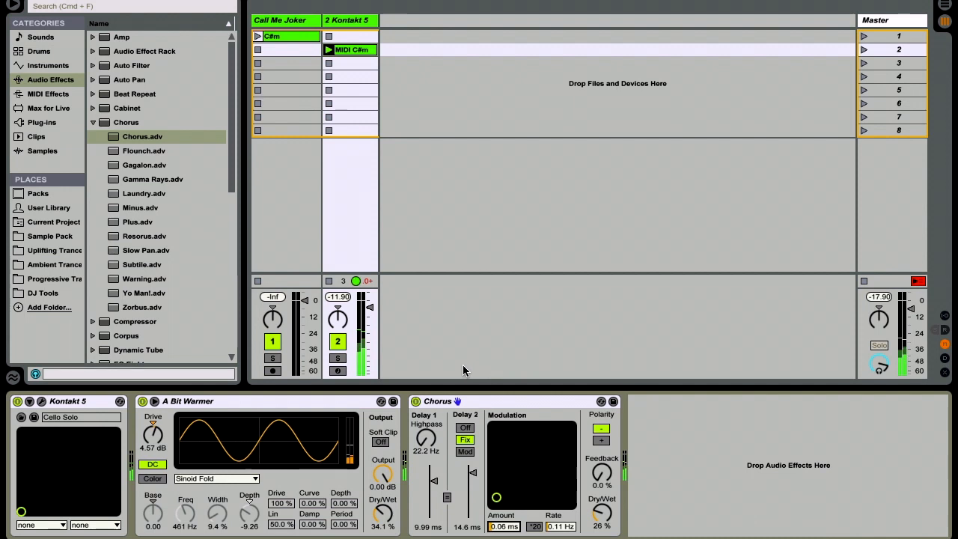
{"action": "left_click", "coordinate": [92, 122]}
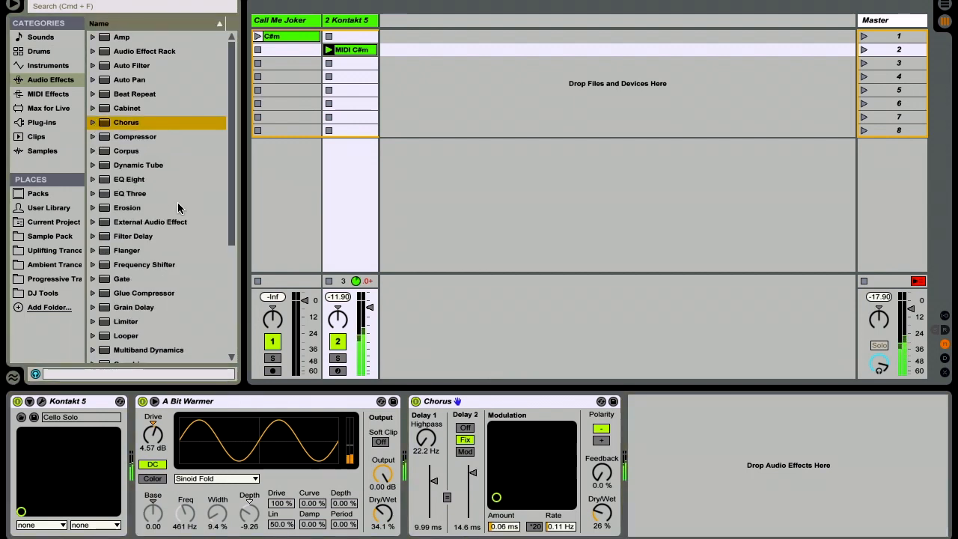
Step: Add EQ Eight after the Chorus, expand its display, and make band 1 a steep low cut at about 397 Hz
{"action": "left_click_drag", "start_coordinate": [137, 184], "coordinate": [765, 426]}
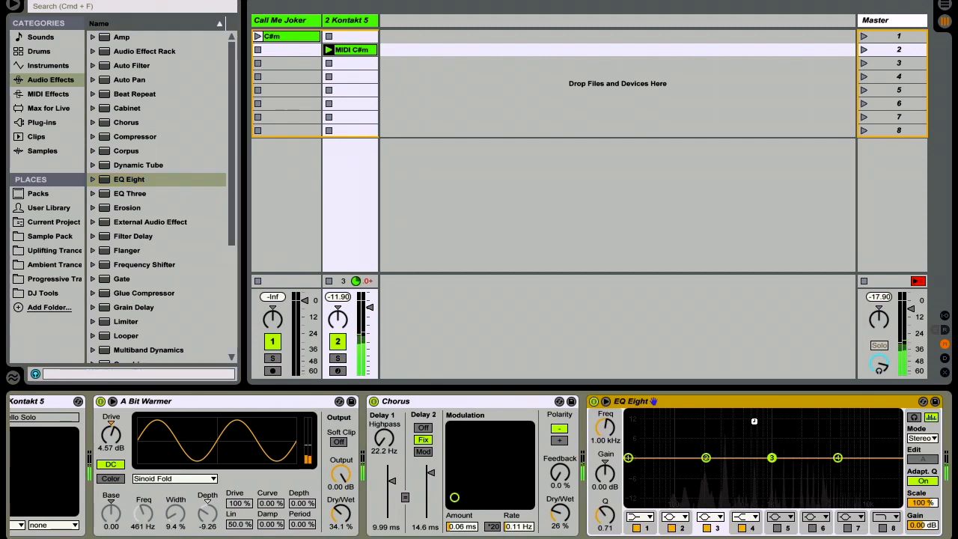
{"action": "left_click", "coordinate": [608, 401]}
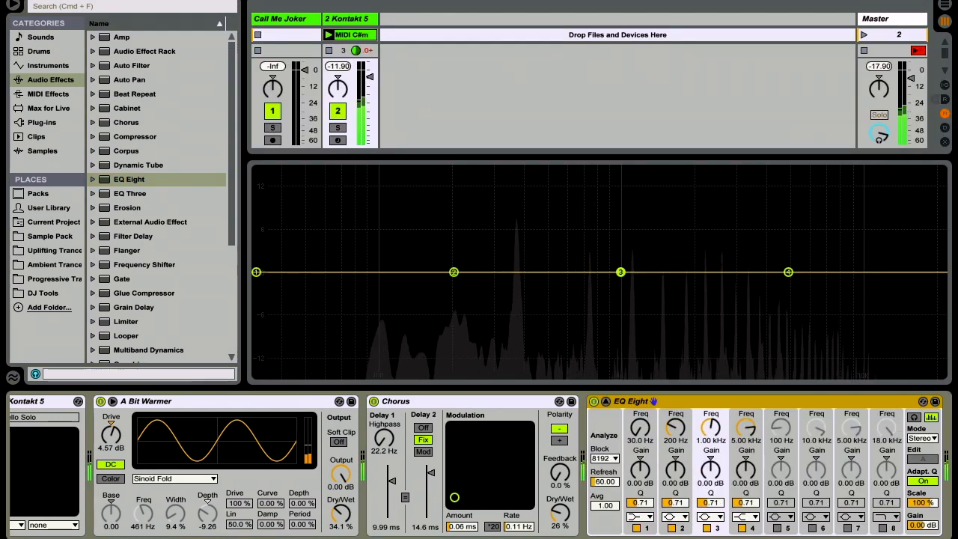
{"action": "left_click", "coordinate": [645, 517]}
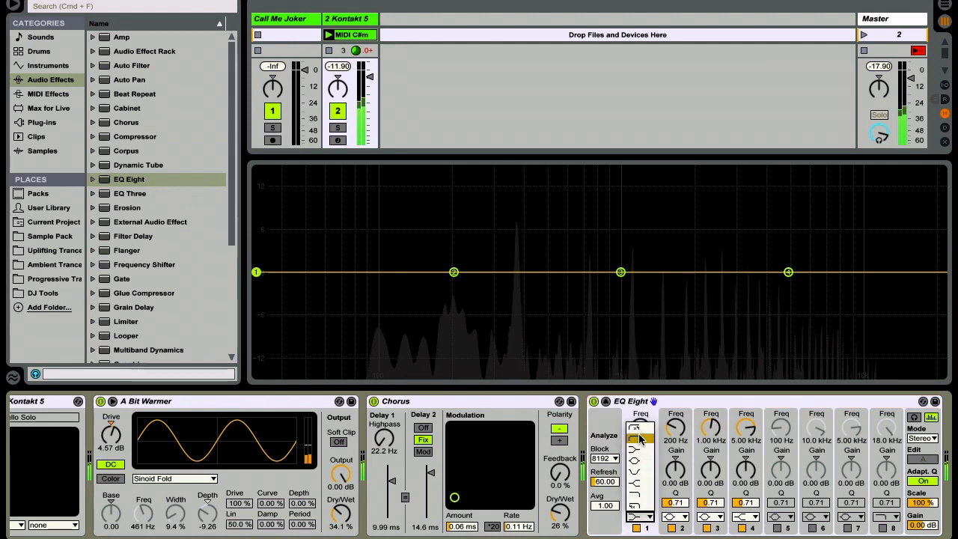
{"action": "left_click", "coordinate": [640, 427]}
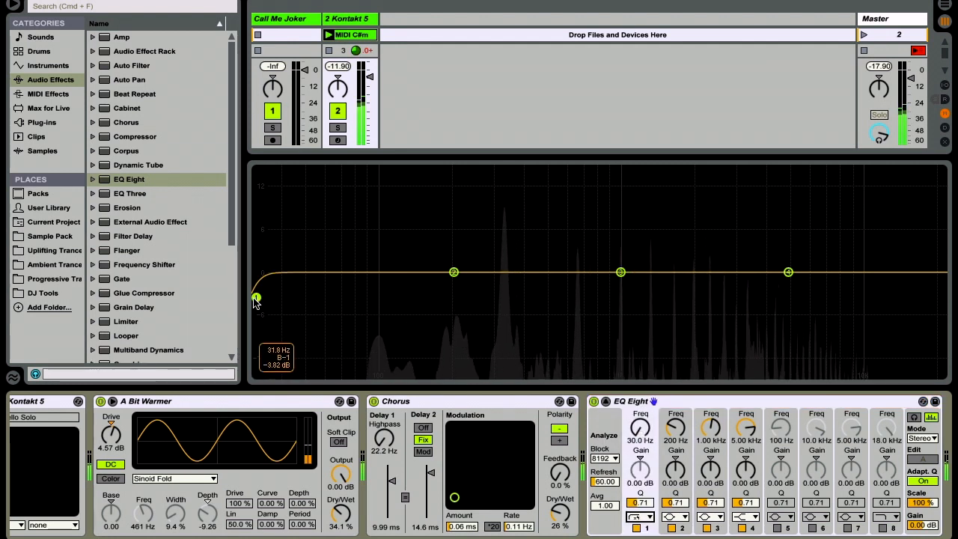
{"action": "left_click_drag", "start_coordinate": [258, 299], "coordinate": [451, 318]}
{"action": "left_click_drag", "start_coordinate": [486, 309], "coordinate": [550, 303]}
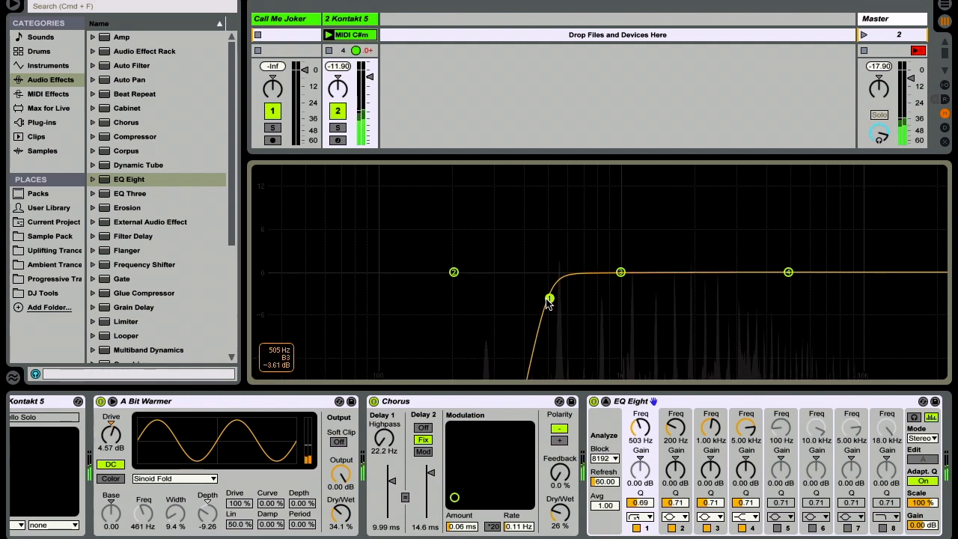
{"action": "left_click_drag", "start_coordinate": [549, 299], "coordinate": [523, 300]}
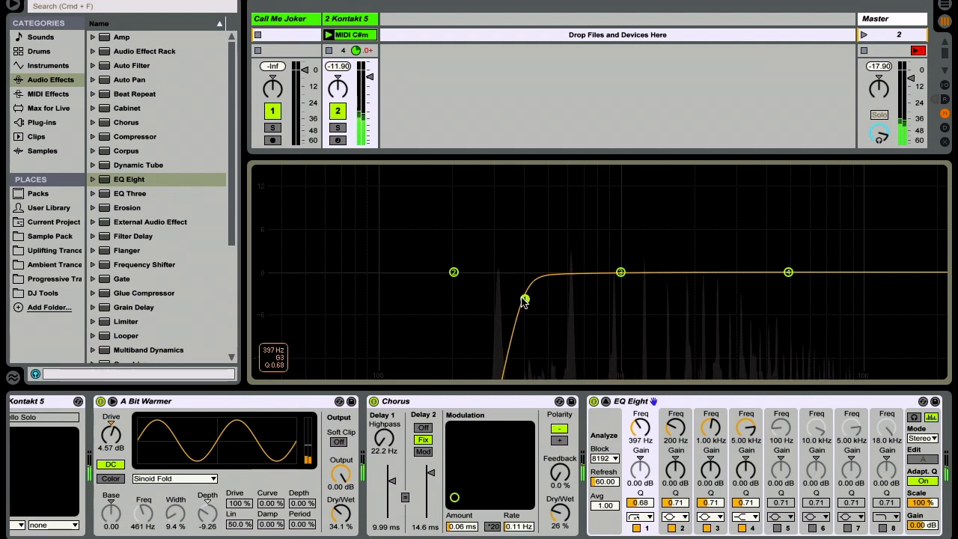
Step: Enable band 8 of EQ Eight as a steep high cut at about 6.43 kHz
{"action": "left_click", "coordinate": [883, 527]}
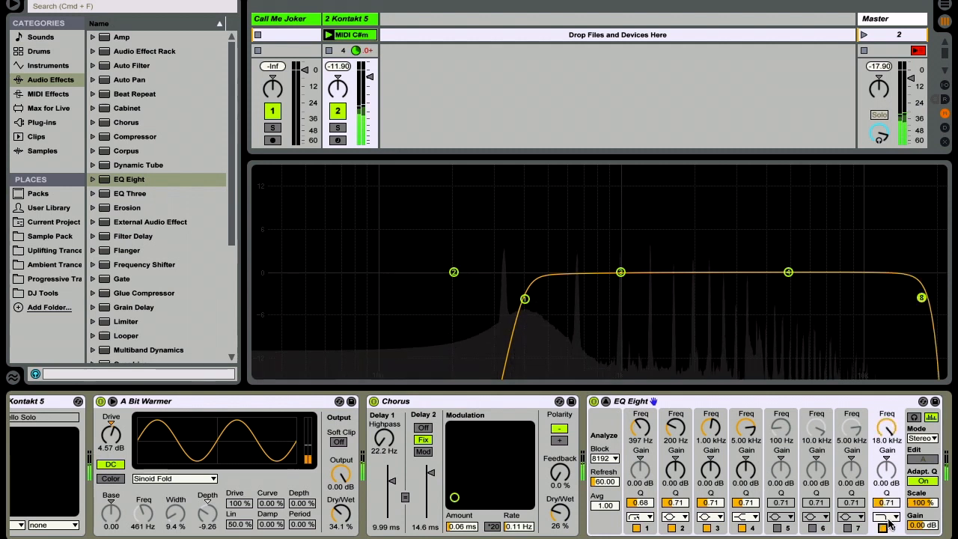
{"action": "left_click", "coordinate": [888, 519]}
{"action": "left_click", "coordinate": [888, 507]}
{"action": "left_click_drag", "start_coordinate": [911, 302], "coordinate": [816, 301]}
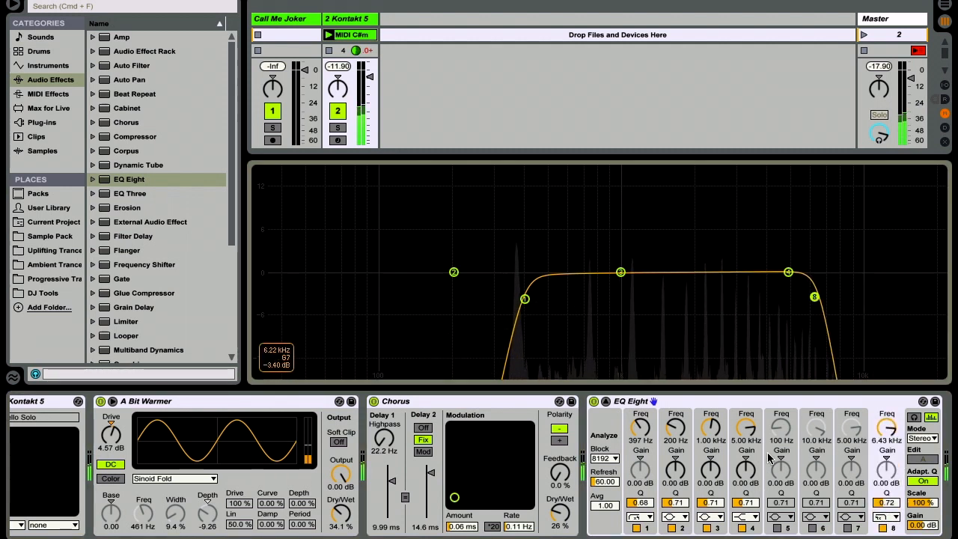
Step: Switch off bands 4, 3 and 2 in EQ Eight
{"action": "left_click", "coordinate": [741, 528]}
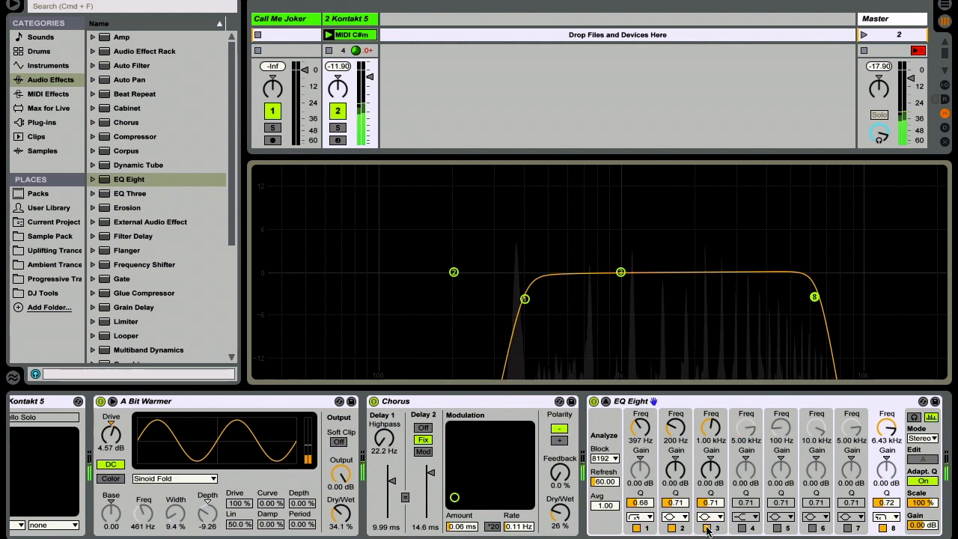
{"action": "left_click", "coordinate": [706, 527]}
{"action": "left_click", "coordinate": [671, 527]}
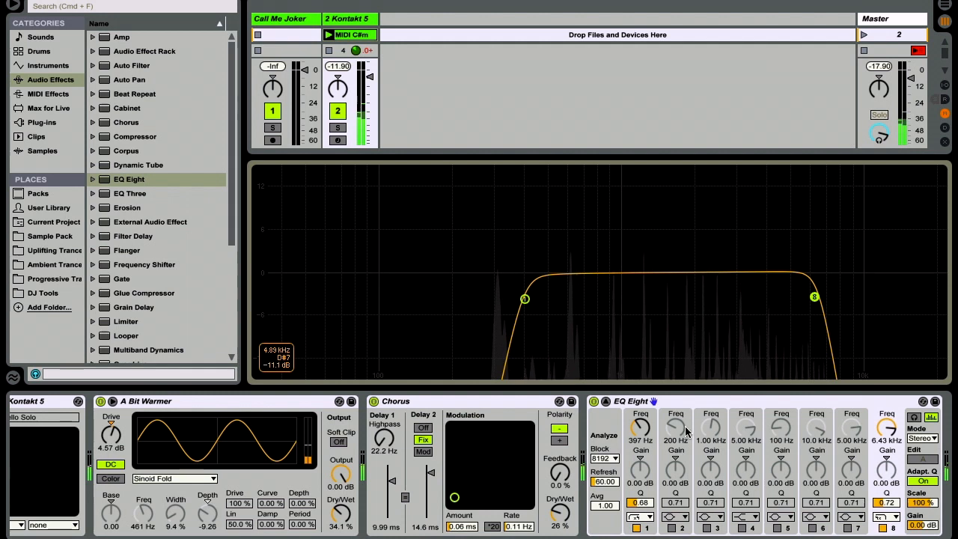
Step: Collapse EQ Eight's expanded display and add Simple Delay after it, with the channels linked and Dry/Wet at 23%
{"action": "left_click", "coordinate": [606, 402]}
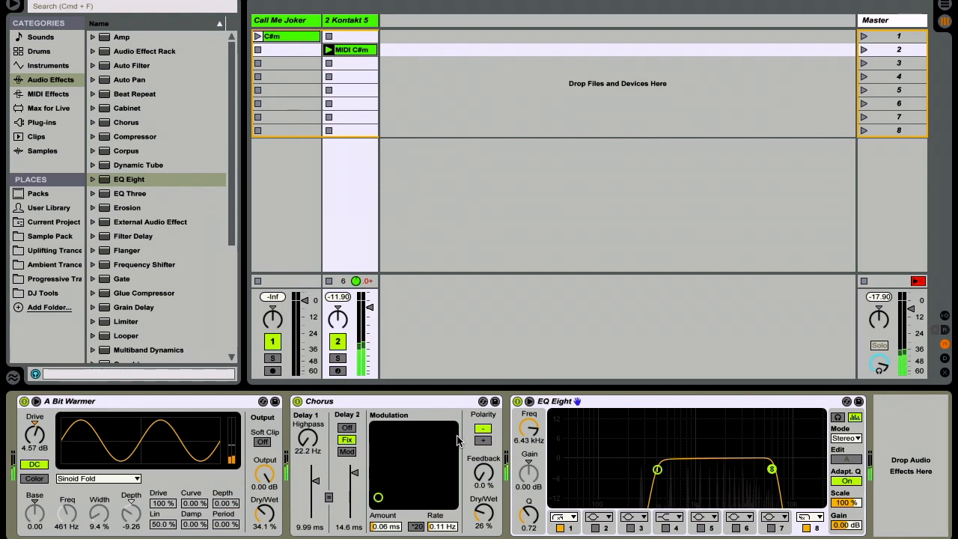
{"action": "scroll", "coordinate": [167, 274], "scroll_direction": "down", "scroll_amount": 5}
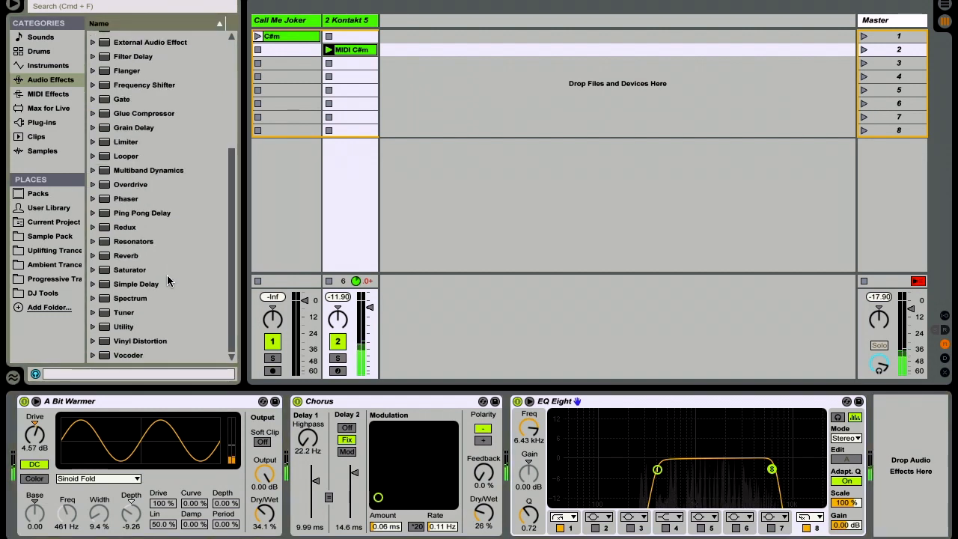
{"action": "left_click", "coordinate": [126, 286]}
{"action": "left_click_drag", "start_coordinate": [126, 286], "coordinate": [909, 460]}
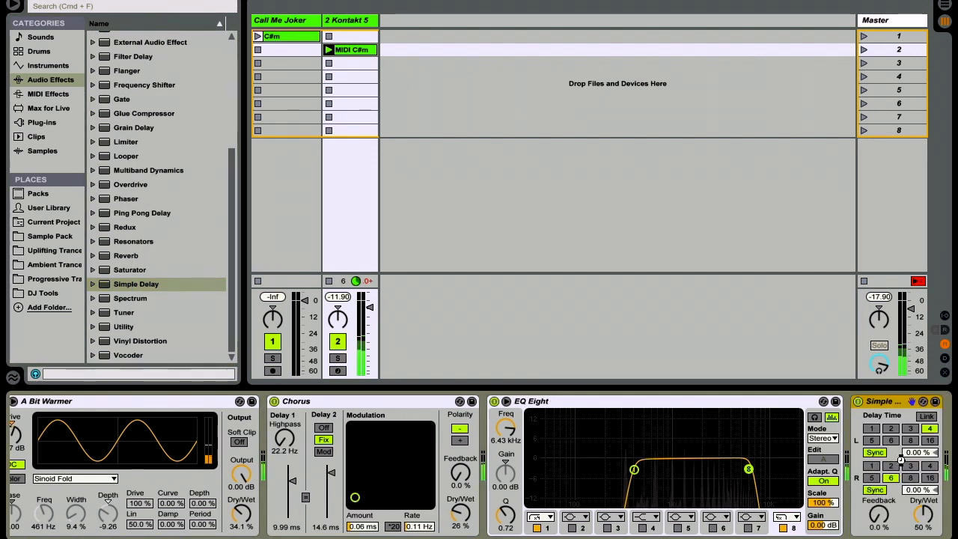
{"action": "left_click", "coordinate": [851, 418]}
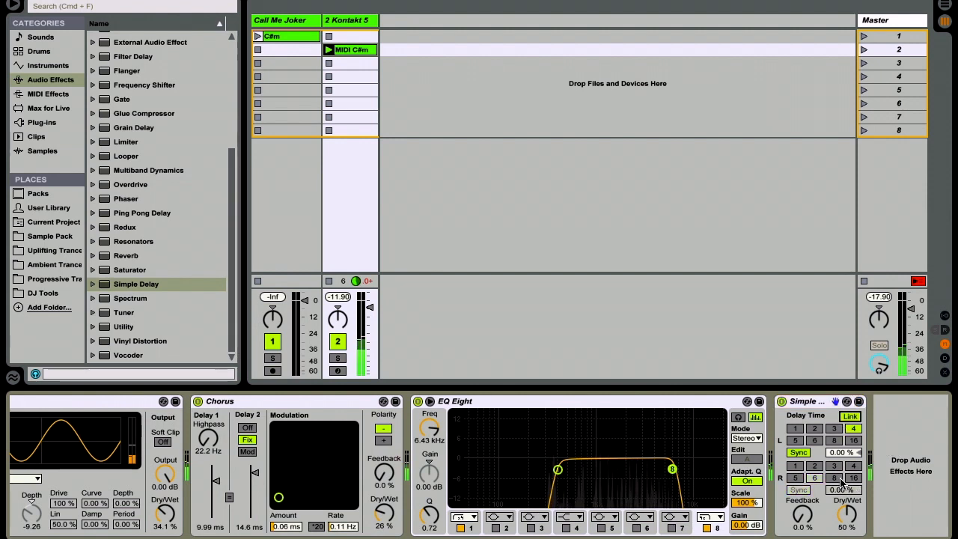
{"action": "left_click_drag", "start_coordinate": [844, 527], "coordinate": [845, 535]}
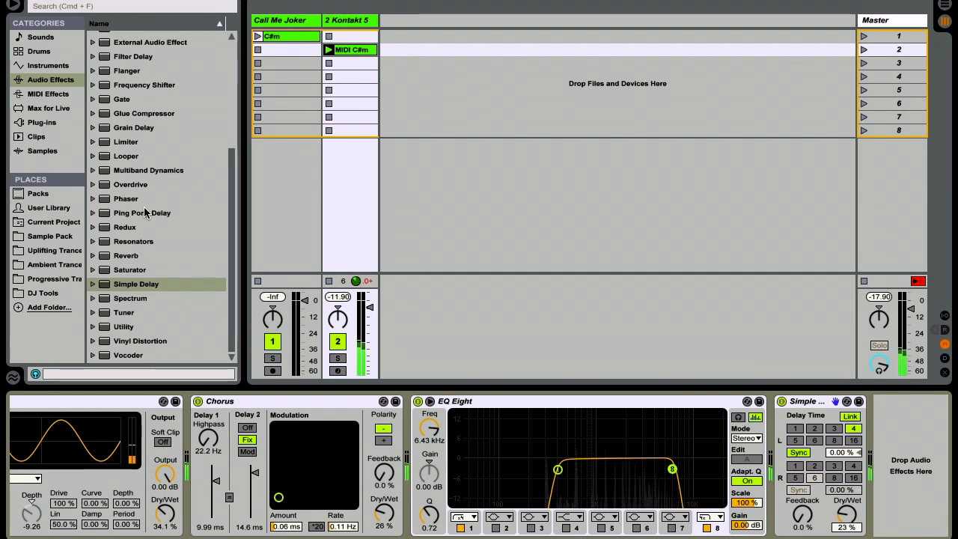
Step: Add the ValhallaVintageVerb plug-in after Simple Delay on the Kontakt 5 track
{"action": "left_click", "coordinate": [42, 123]}
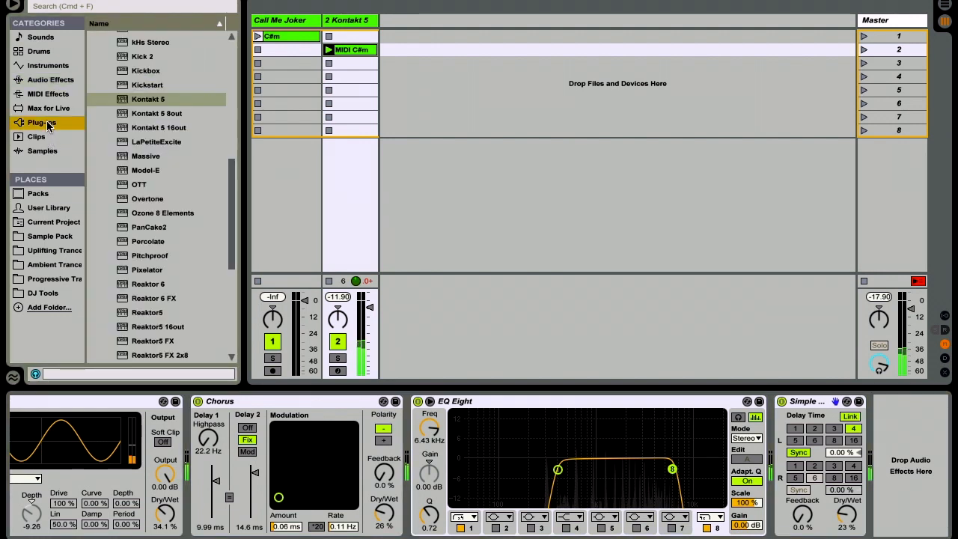
{"action": "scroll", "coordinate": [179, 255], "scroll_direction": "down", "scroll_amount": 6}
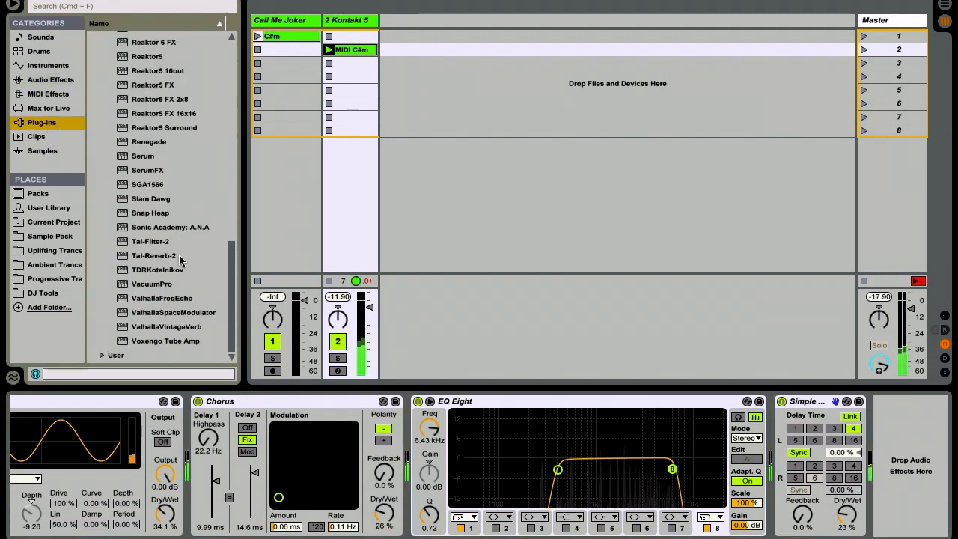
{"action": "scroll", "coordinate": [177, 144], "scroll_direction": "up", "scroll_amount": 5}
{"action": "scroll", "coordinate": [177, 141], "scroll_direction": "up", "scroll_amount": 2}
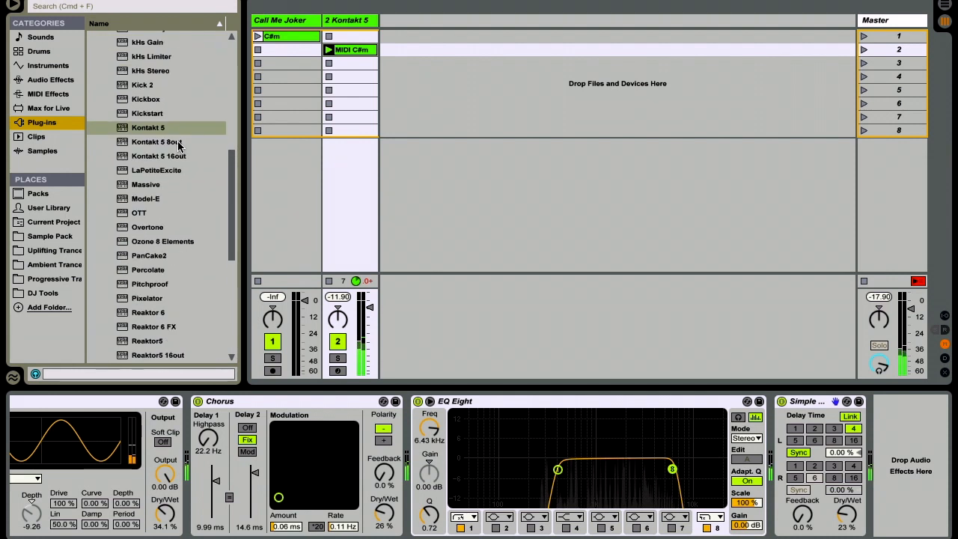
{"action": "scroll", "coordinate": [179, 144], "scroll_direction": "down", "scroll_amount": 7}
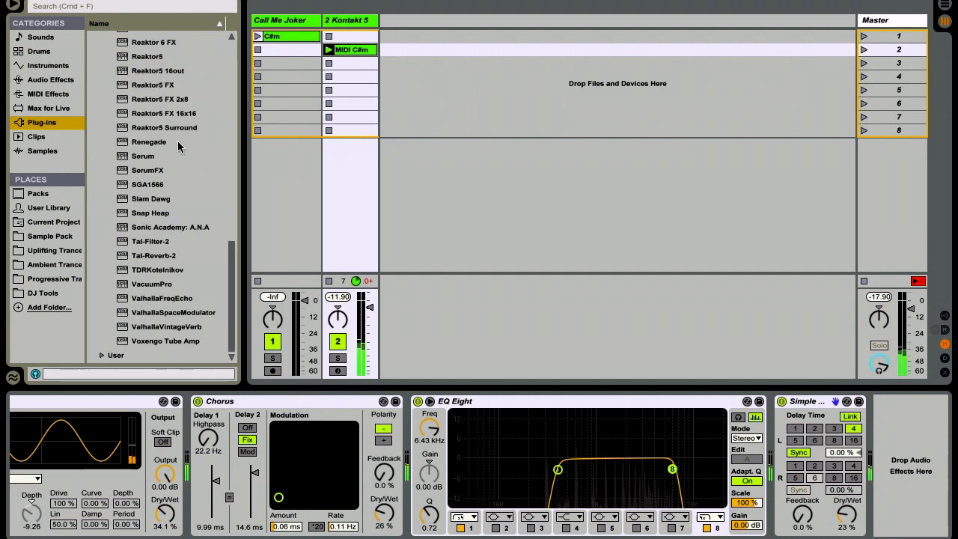
{"action": "left_click", "coordinate": [179, 329]}
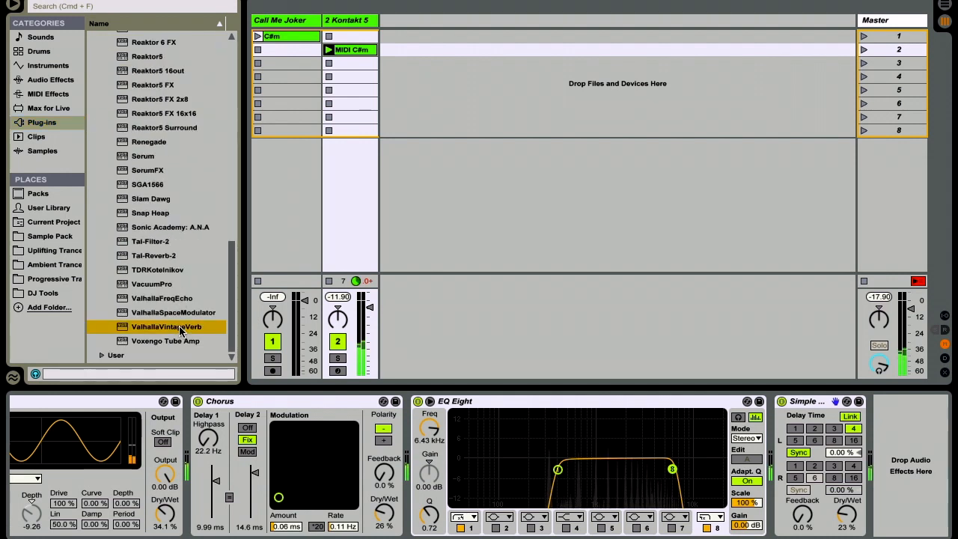
{"action": "left_click_drag", "start_coordinate": [180, 329], "coordinate": [935, 477]}
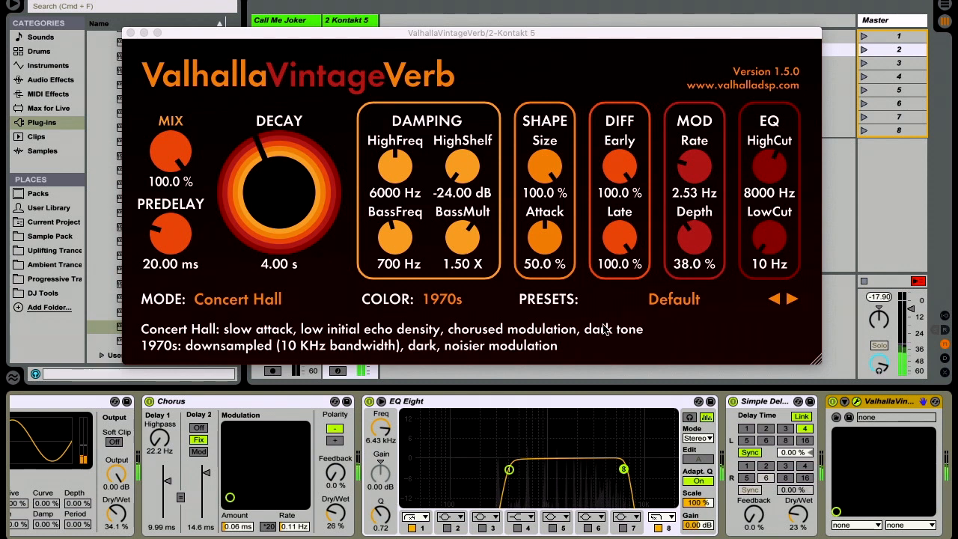
Step: Set ValhallaVintageVerb's modulation Rate to 1.85 Hz, HighCut to 6660 Hz and LowCut to 240 Hz, and close its window
{"action": "left_click_drag", "start_coordinate": [695, 173], "coordinate": [702, 185]}
{"action": "left_click_drag", "start_coordinate": [771, 178], "coordinate": [773, 189]}
{"action": "left_click_drag", "start_coordinate": [774, 243], "coordinate": [772, 212]}
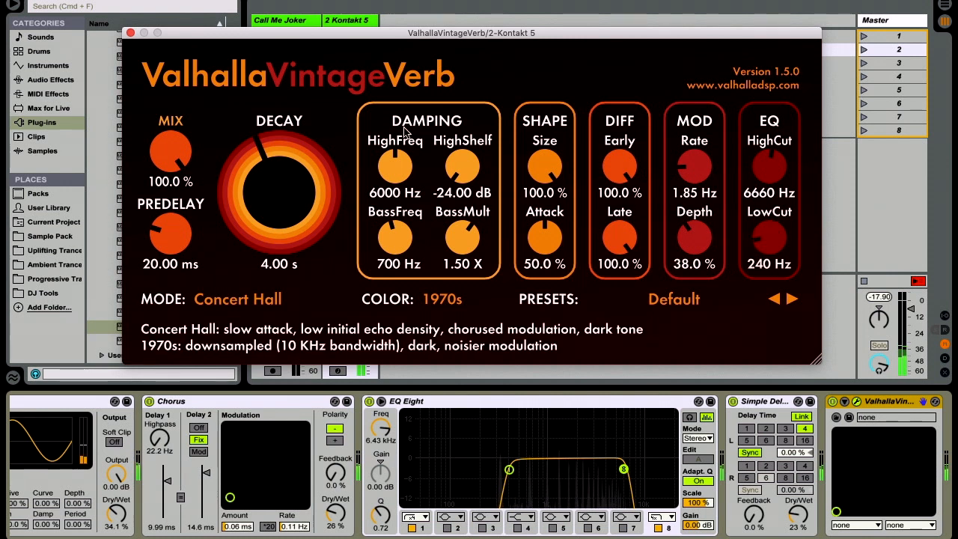
{"action": "left_click", "coordinate": [131, 33]}
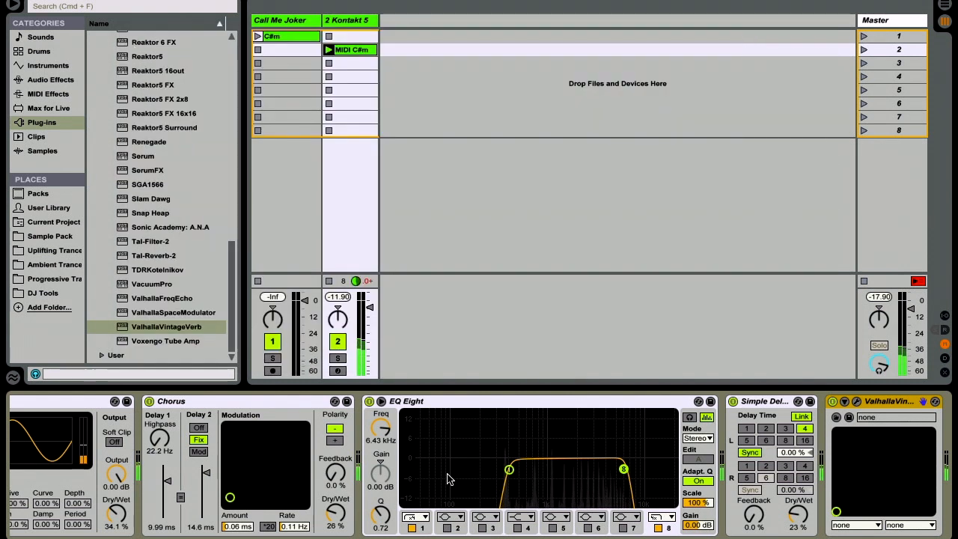
Step: Add a second EQ Eight after ValhallaVintageVerb at the end of the device chain
{"action": "scroll", "coordinate": [447, 486], "scroll_direction": "right", "scroll_amount": 3}
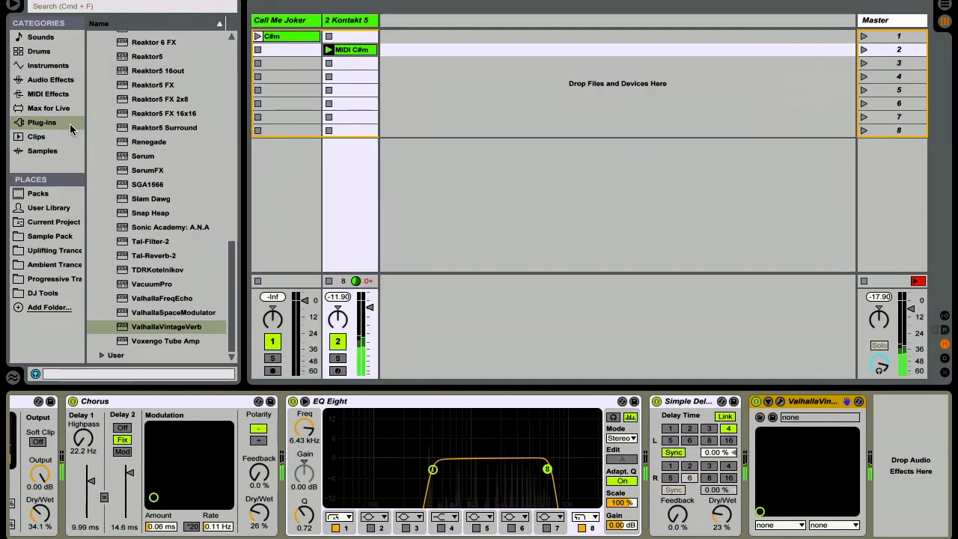
{"action": "left_click", "coordinate": [51, 81]}
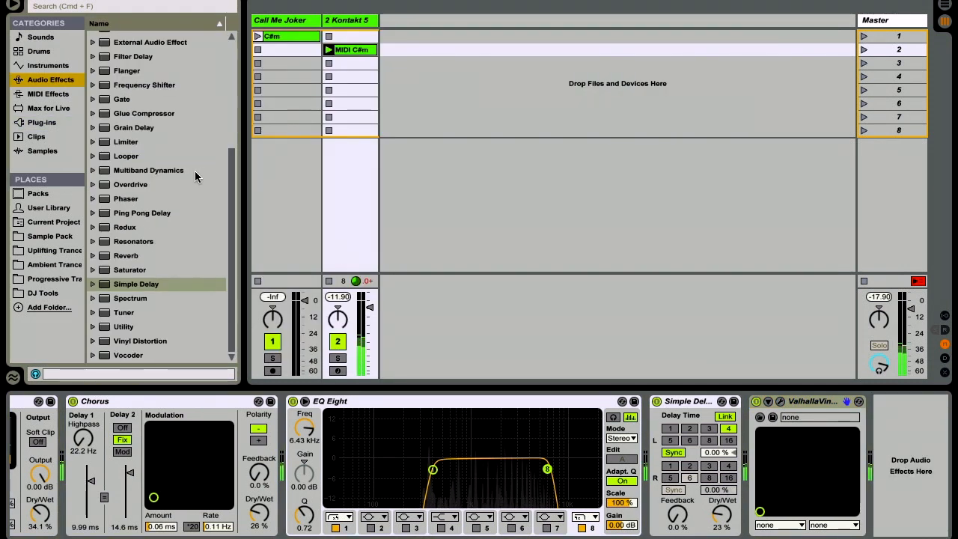
{"action": "scroll", "coordinate": [194, 171], "scroll_direction": "up", "scroll_amount": 5}
{"action": "left_click", "coordinate": [142, 186]}
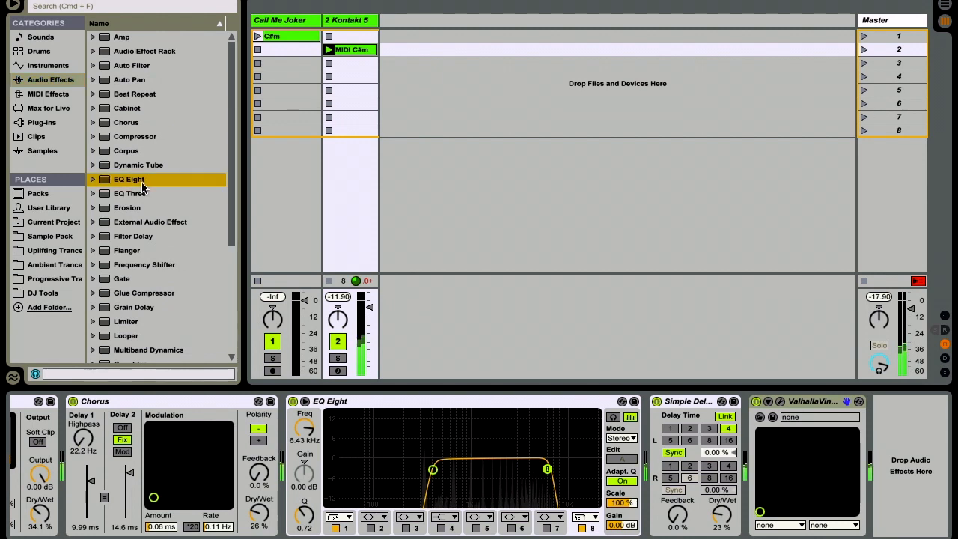
{"action": "left_click_drag", "start_coordinate": [142, 187], "coordinate": [892, 459]}
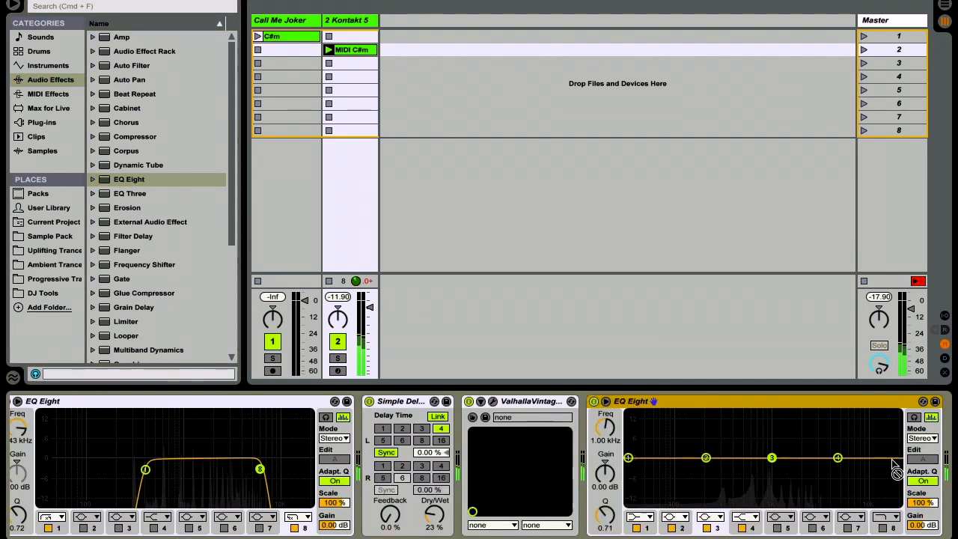
Step: Expand the new EQ Eight's display and make band 1 a steep low cut at about 455 Hz with Q 0.63
{"action": "scroll", "coordinate": [762, 403], "scroll_direction": "right", "scroll_amount": 3}
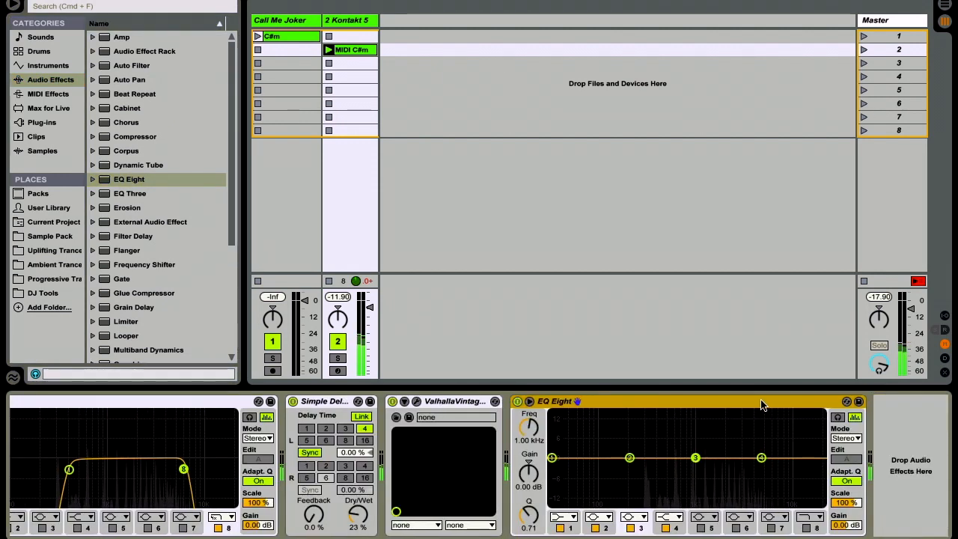
{"action": "left_click", "coordinate": [530, 405]}
{"action": "left_click", "coordinate": [570, 516]}
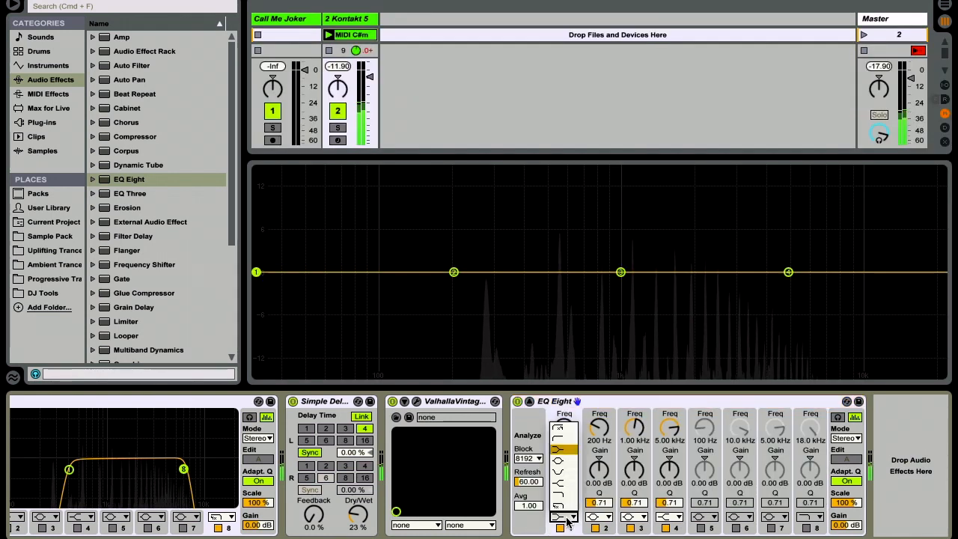
{"action": "left_click", "coordinate": [564, 429]}
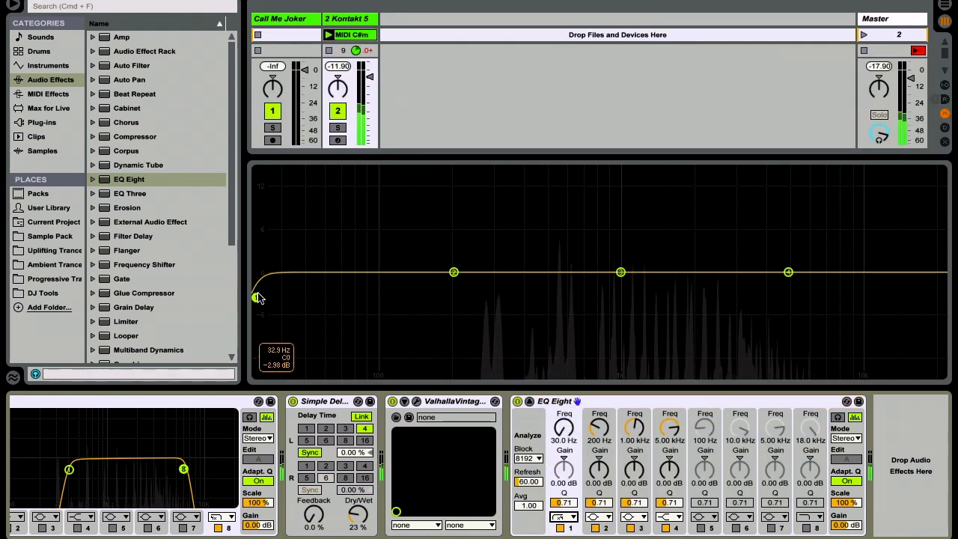
{"action": "left_click_drag", "start_coordinate": [256, 299], "coordinate": [541, 305]}
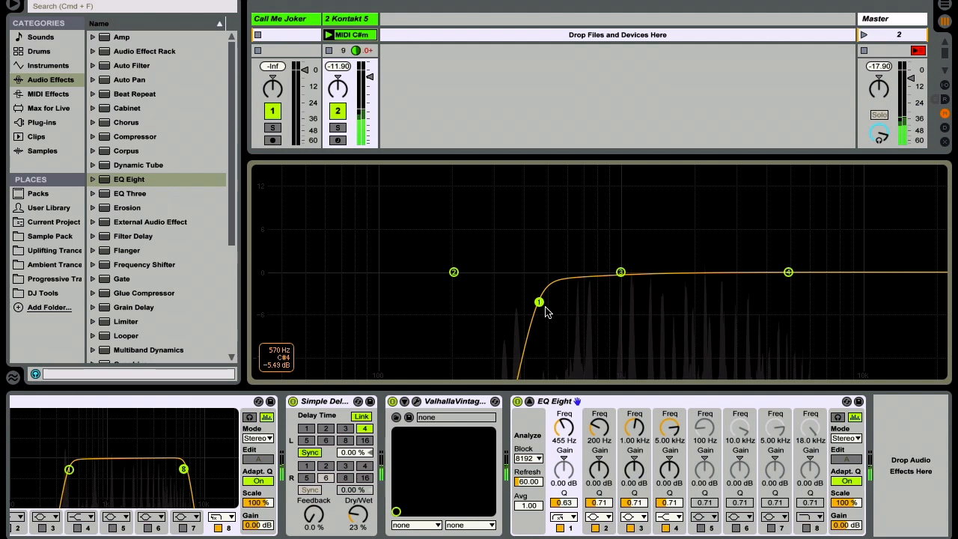
Step: Enable band 8 of the second EQ Eight as a steep high cut at about 6.57 kHz and switch off band 4
{"action": "left_click", "coordinate": [807, 528]}
{"action": "left_click_drag", "start_coordinate": [922, 297], "coordinate": [810, 300]}
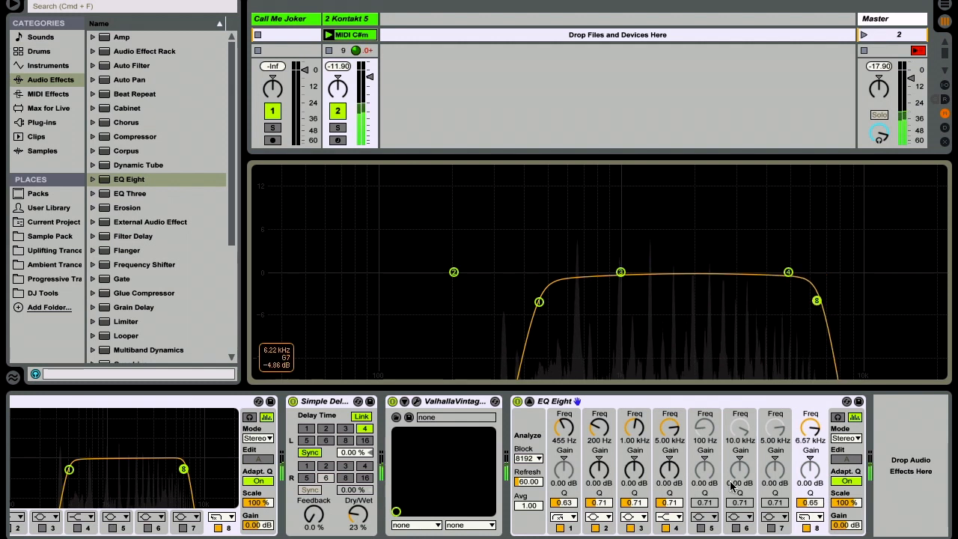
{"action": "left_click", "coordinate": [666, 528]}
Step: Raise the Q of bands 2 and 3 to 18, sweep band 3, and cut about 8.3 dB at 2.49 kHz with Q 8.67
{"action": "left_click_drag", "start_coordinate": [631, 509], "coordinate": [603, 501]}
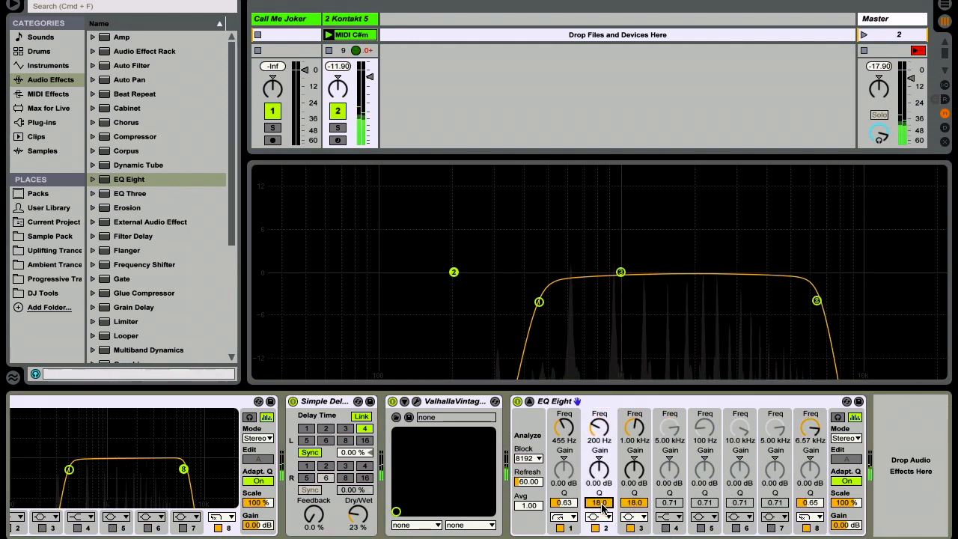
{"action": "left_click_drag", "start_coordinate": [620, 272], "coordinate": [741, 172]}
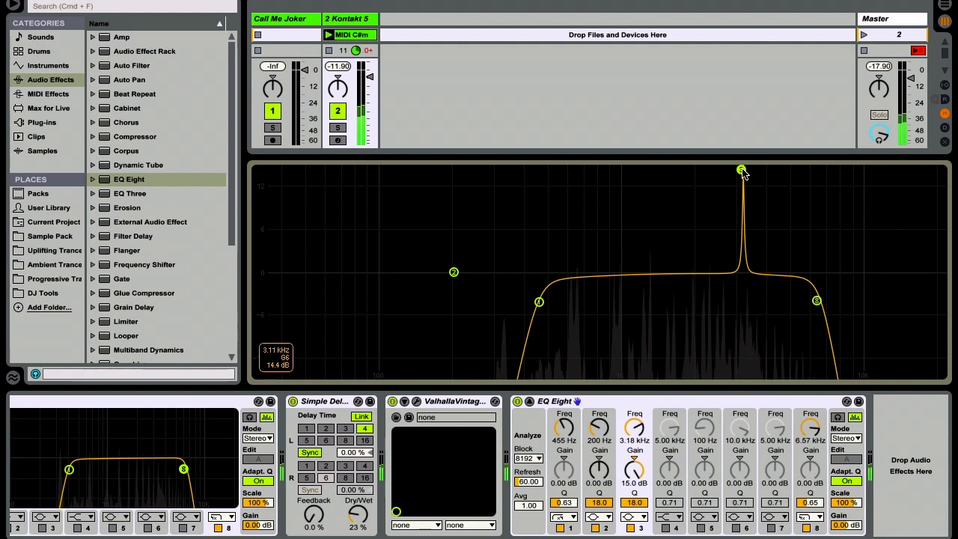
{"action": "left_click_drag", "start_coordinate": [741, 171], "coordinate": [717, 297]}
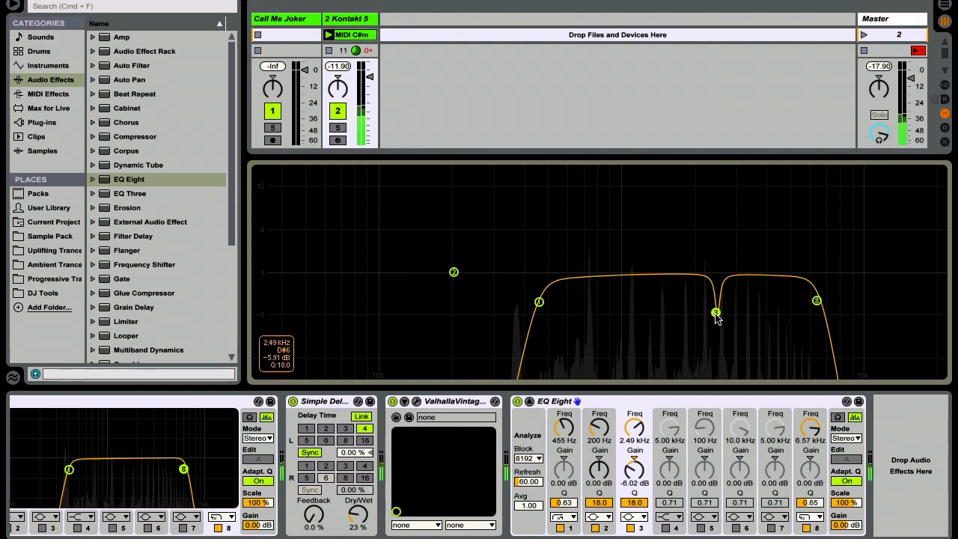
{"action": "left_click_drag", "start_coordinate": [636, 502], "coordinate": [640, 507]}
{"action": "left_click_drag", "start_coordinate": [716, 319], "coordinate": [716, 329]}
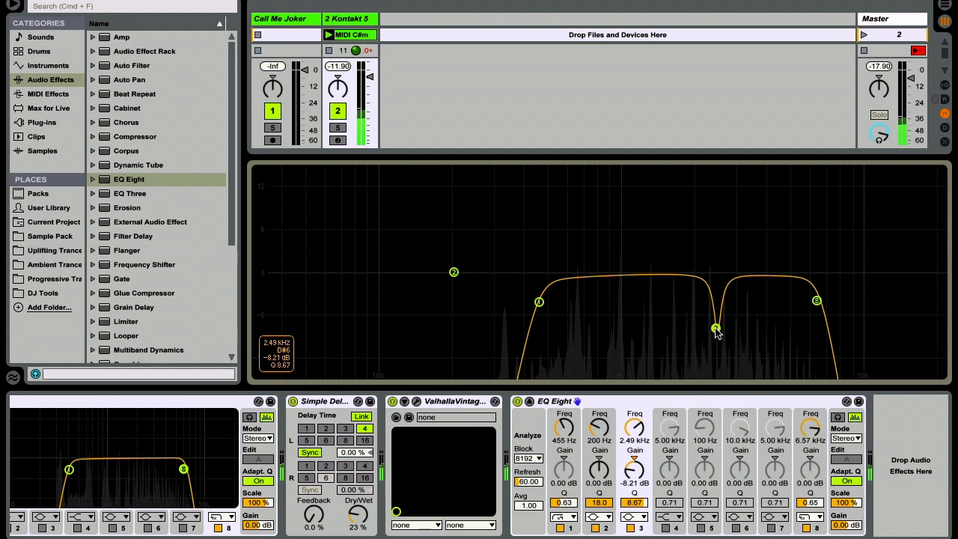
Step: Cut 5.15 dB at 1.26 kHz with band 2 at Q 11.1, move band 8 to 6.20 kHz with Q 0.49, and collapse the display
{"action": "left_click_drag", "start_coordinate": [454, 274], "coordinate": [644, 308]}
{"action": "left_click_drag", "start_coordinate": [605, 504], "coordinate": [606, 510]}
{"action": "left_click_drag", "start_coordinate": [816, 304], "coordinate": [810, 314]}
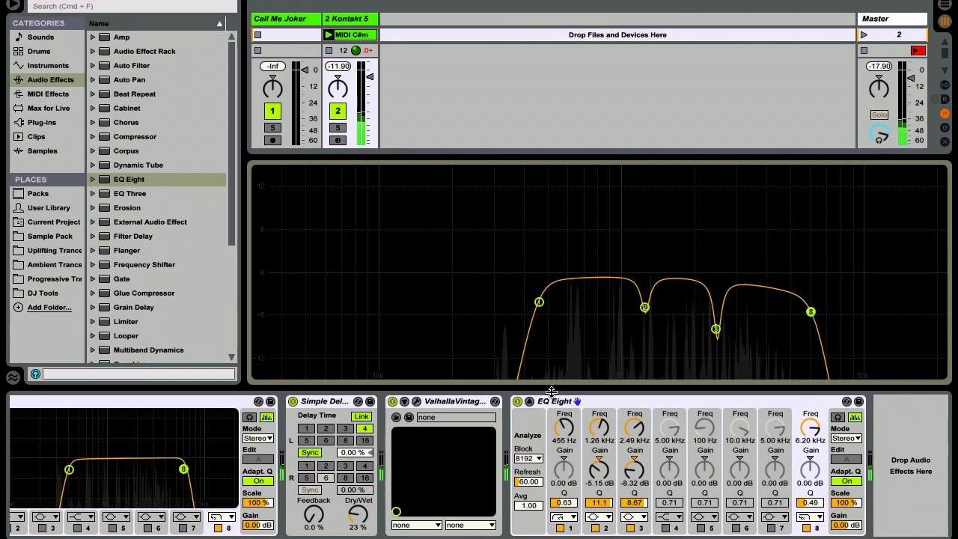
{"action": "left_click", "coordinate": [528, 402]}
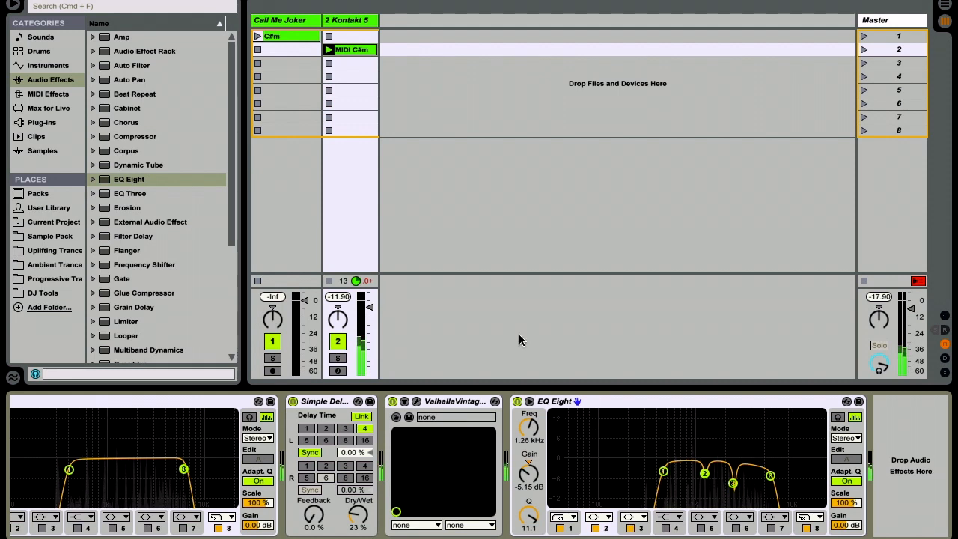
Step: Add a Compressor after the second EQ Eight and switch it to the transfer curve view
{"action": "left_click", "coordinate": [142, 136]}
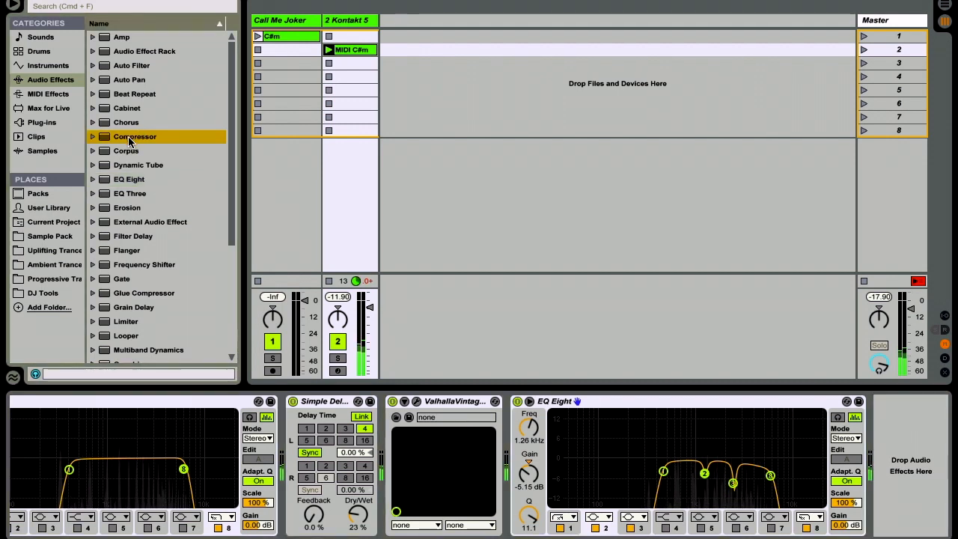
{"action": "left_click_drag", "start_coordinate": [795, 421], "coordinate": [926, 483]}
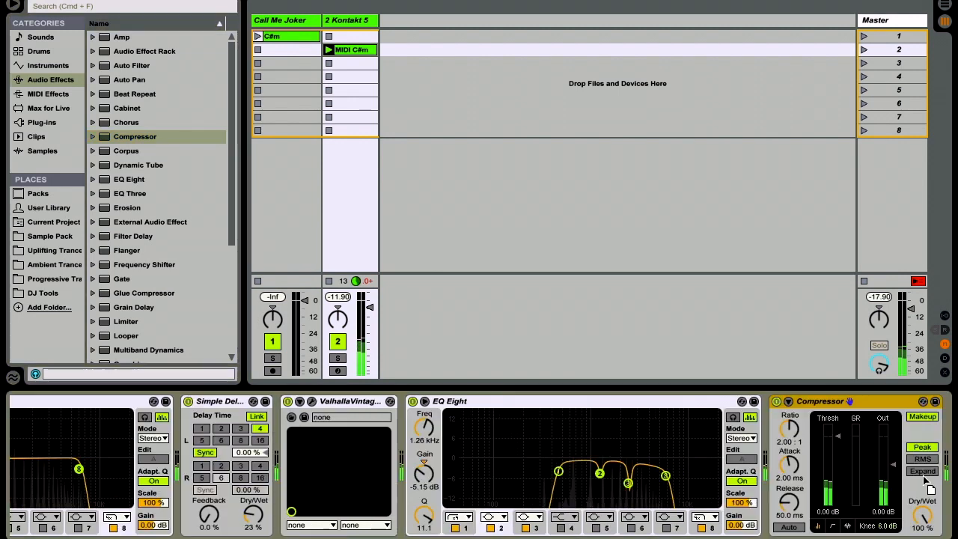
{"action": "left_click", "coordinate": [758, 526]}
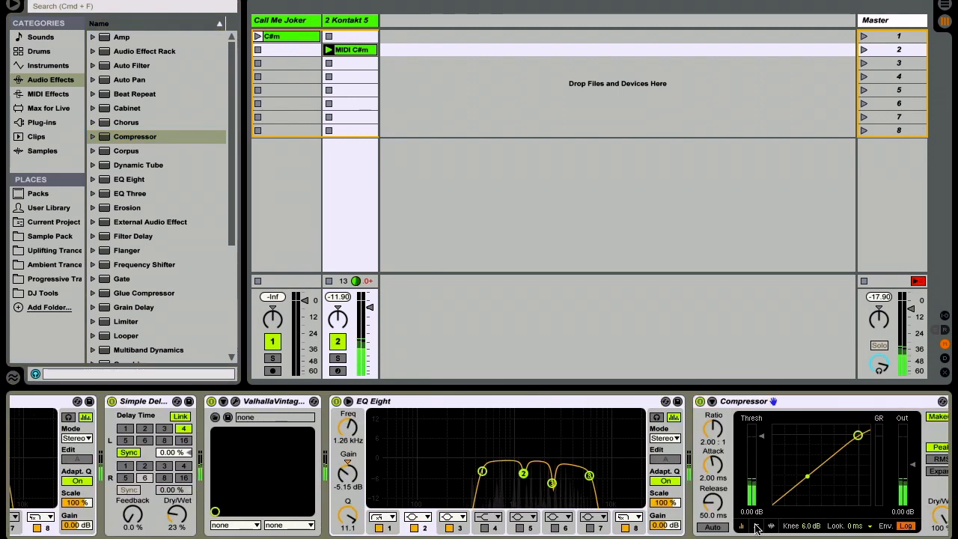
Step: Set the Compressor's ratio to 3:1, threshold to about -17.9 dB, attack to 0.69 ms and release to 76.8 ms
{"action": "left_click", "coordinate": [705, 444]}
{"action": "type", "text": "3"}
{"action": "key", "text": "Return"}
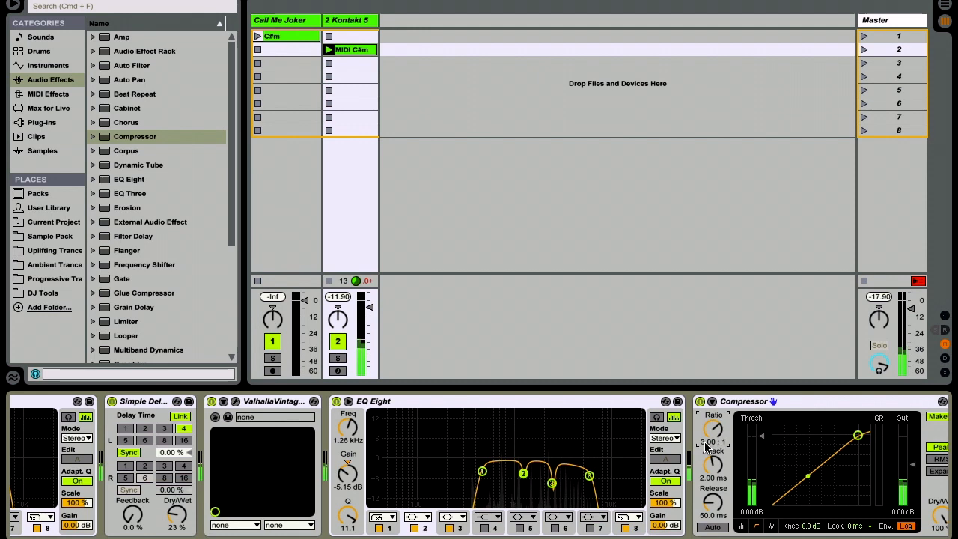
{"action": "left_click_drag", "start_coordinate": [761, 438], "coordinate": [758, 443]}
{"action": "left_click", "coordinate": [716, 478]}
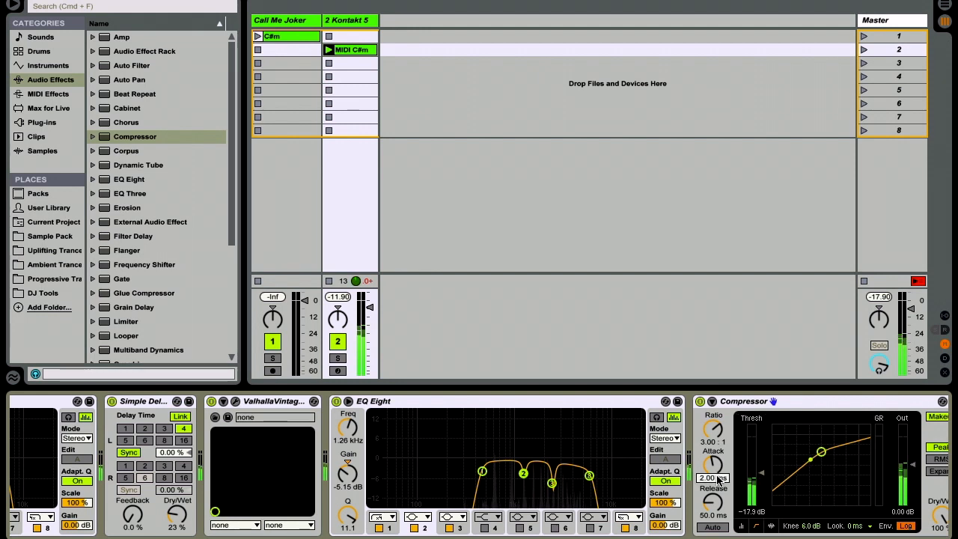
{"action": "left_click", "coordinate": [712, 515]}
{"action": "left_click_drag", "start_coordinate": [712, 517], "coordinate": [713, 517]}
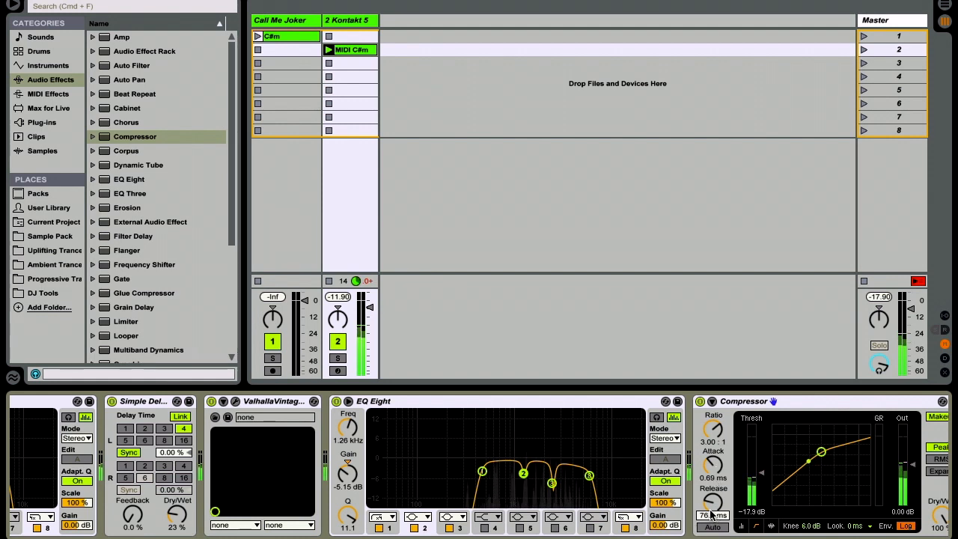
{"action": "scroll", "coordinate": [780, 480], "scroll_direction": "right", "scroll_amount": 3}
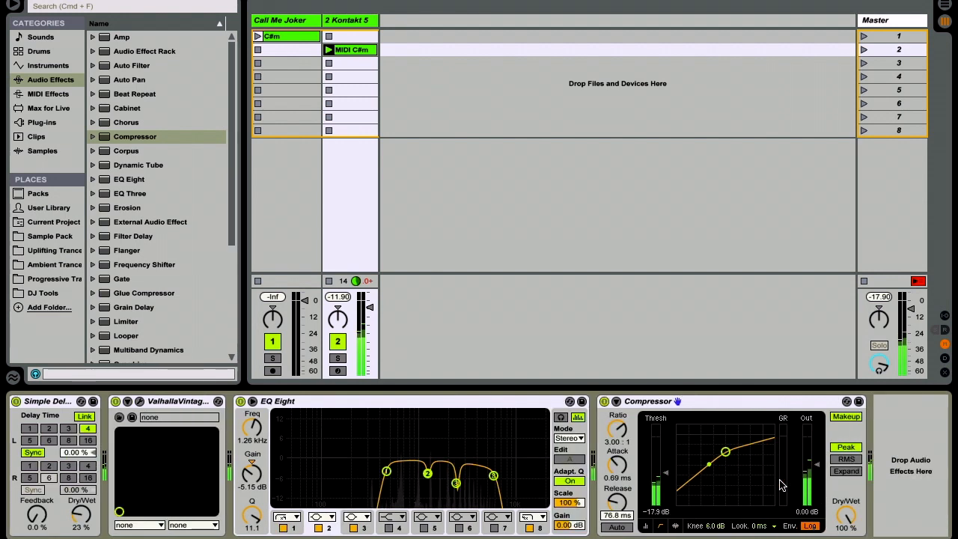
Step: Load the Serum plug-in onto the second MIDI track and close its plug-in window
{"action": "scroll", "coordinate": [569, 447], "scroll_direction": "left", "scroll_amount": 10}
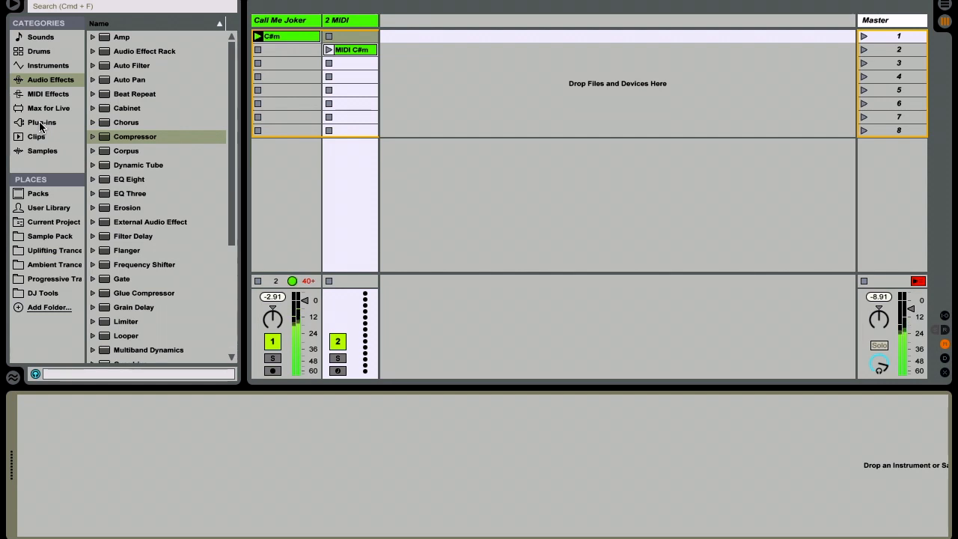
{"action": "left_click", "coordinate": [41, 124]}
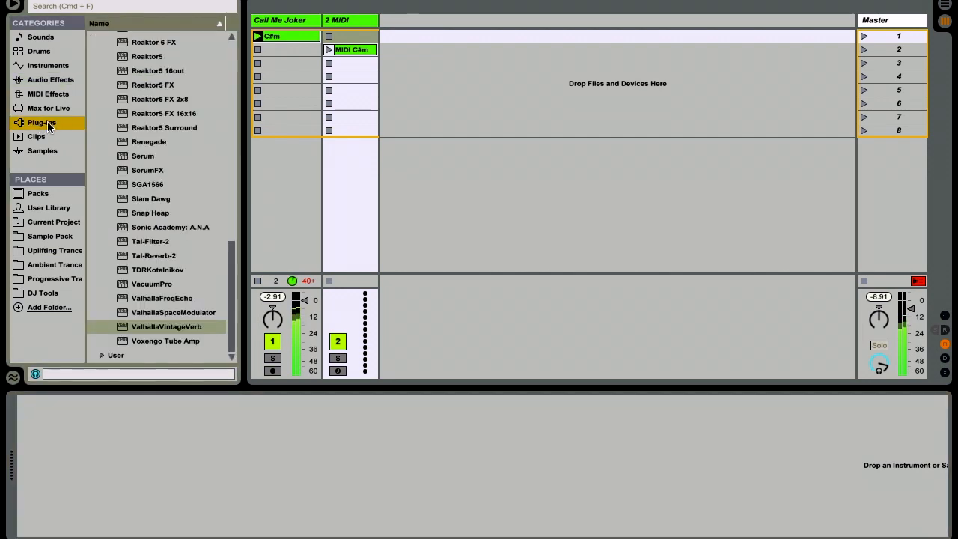
{"action": "left_click", "coordinate": [154, 159]}
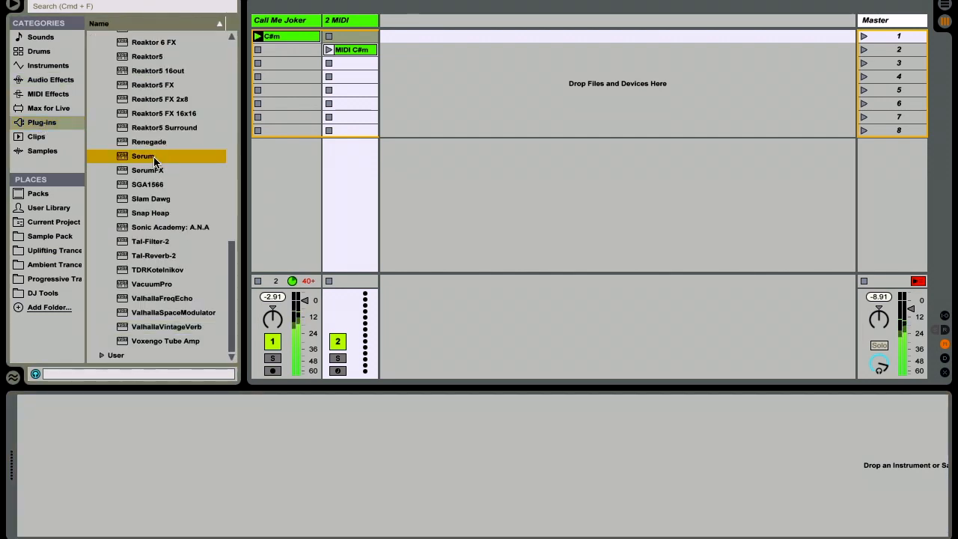
{"action": "left_click_drag", "start_coordinate": [173, 156], "coordinate": [362, 166]}
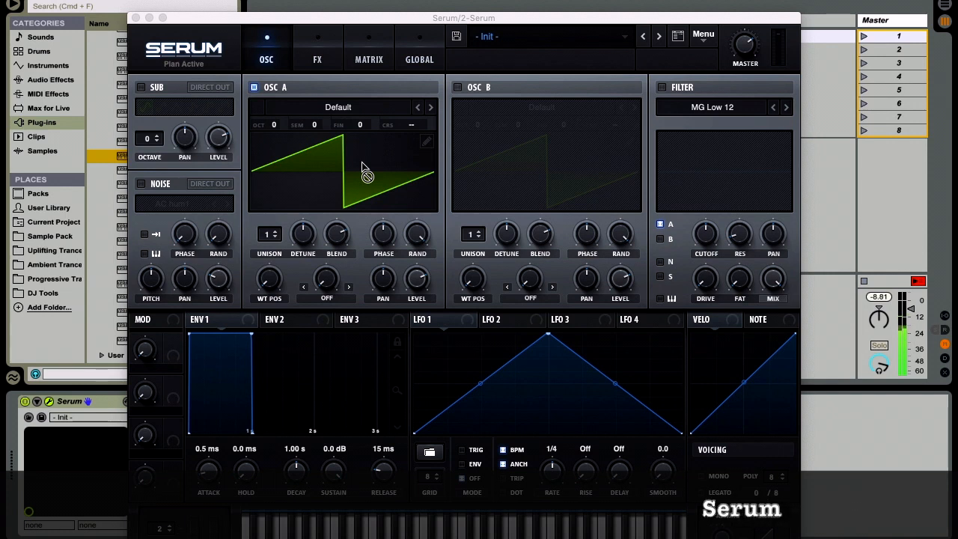
{"action": "left_click", "coordinate": [135, 18]}
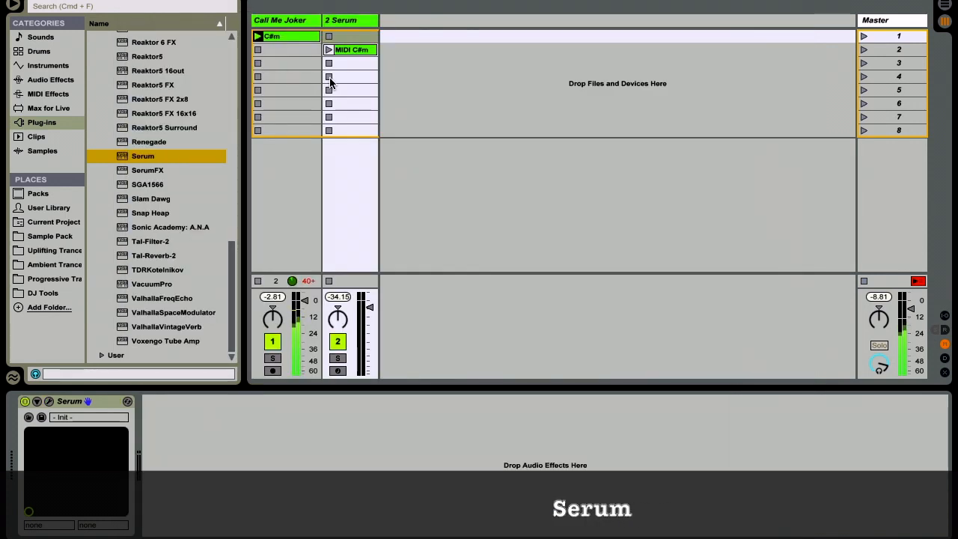
Step: Launch the MIDI C#m clip in scene 2, reopen Serum's window and turn down its master level
{"action": "key", "text": "Down"}
{"action": "key", "text": "Return"}
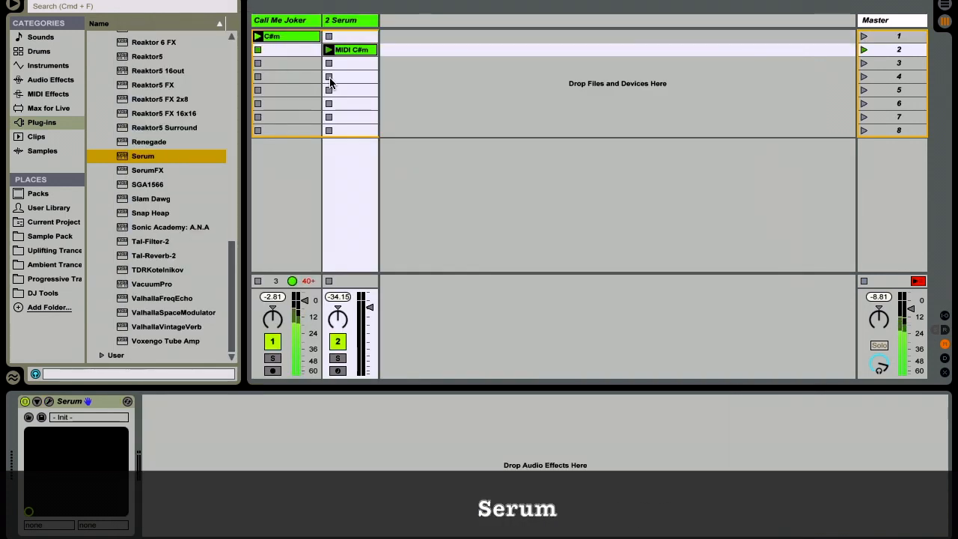
{"action": "left_click", "coordinate": [49, 401]}
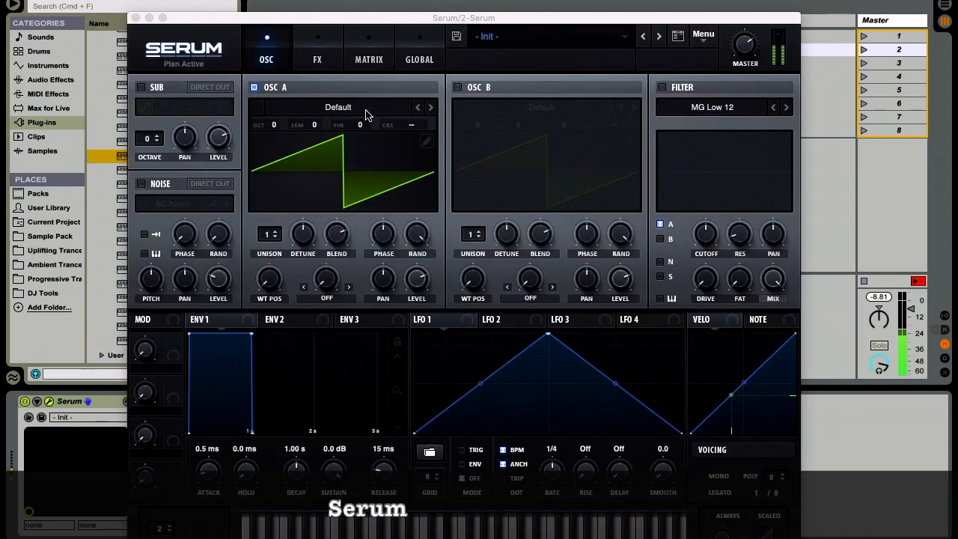
{"action": "left_click_drag", "start_coordinate": [748, 47], "coordinate": [751, 90]}
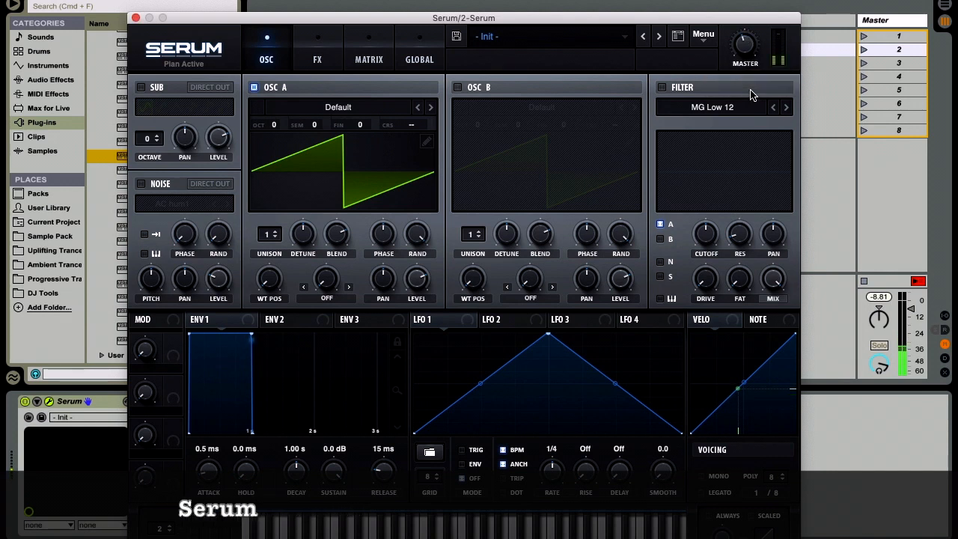
Step: Load the analog MATRIXY C64 wavetable in Osc A, set its octave to -1 and raise its wavetable position
{"action": "left_click", "coordinate": [327, 111]}
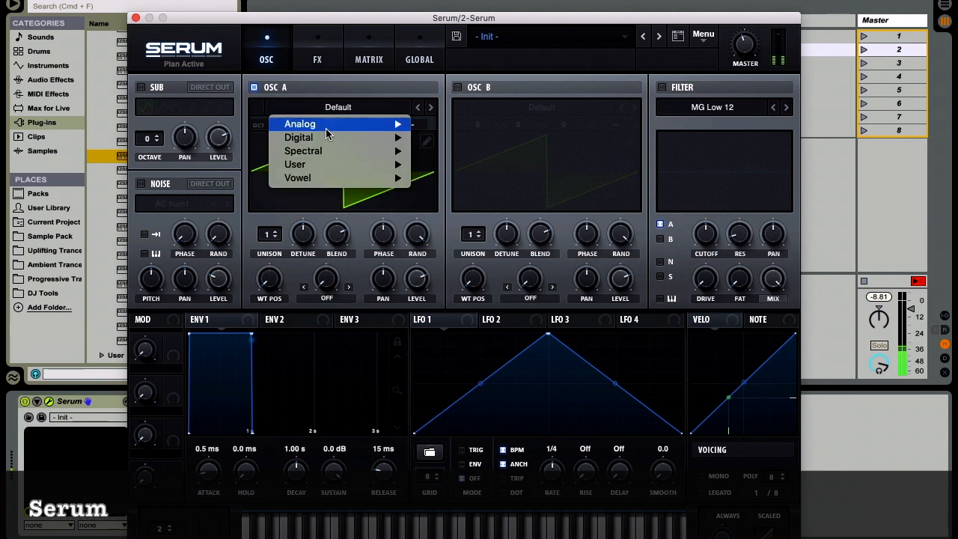
{"action": "mouse_move", "coordinate": [327, 133]}
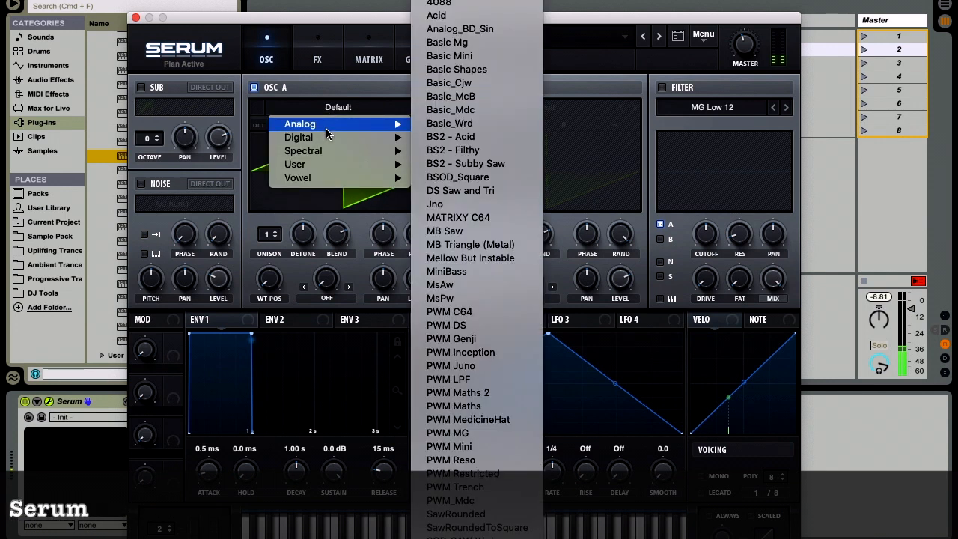
{"action": "left_click", "coordinate": [488, 219]}
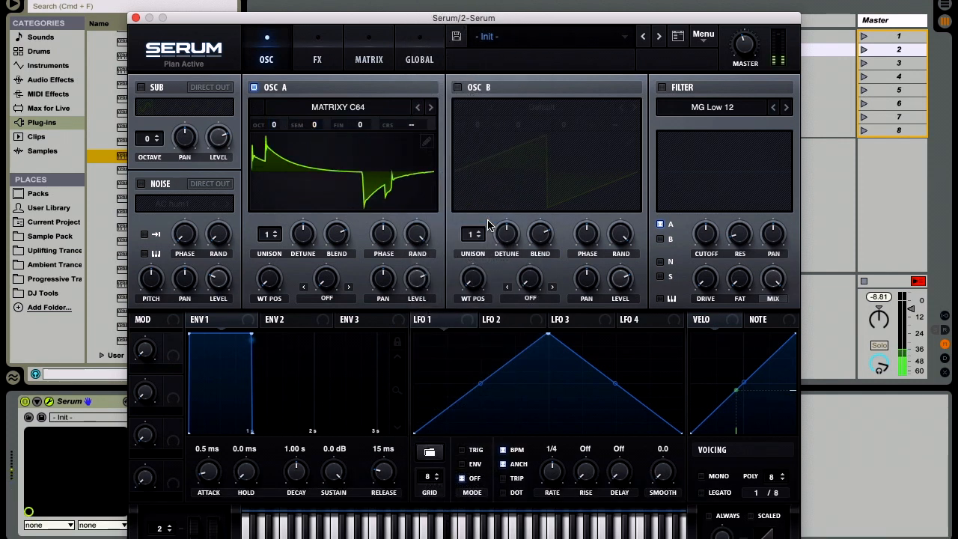
{"action": "left_click_drag", "start_coordinate": [271, 126], "coordinate": [274, 148]}
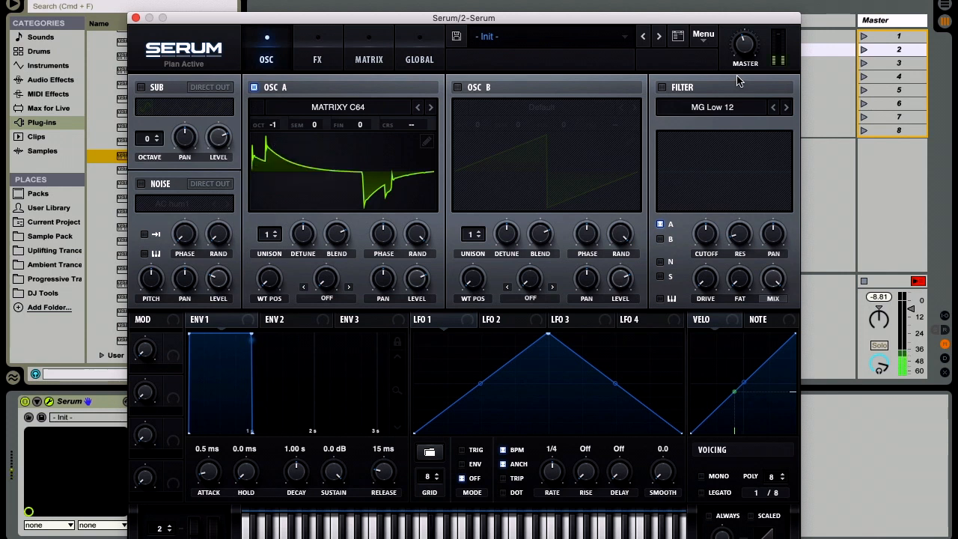
{"action": "mouse_move", "coordinate": [743, 50]}
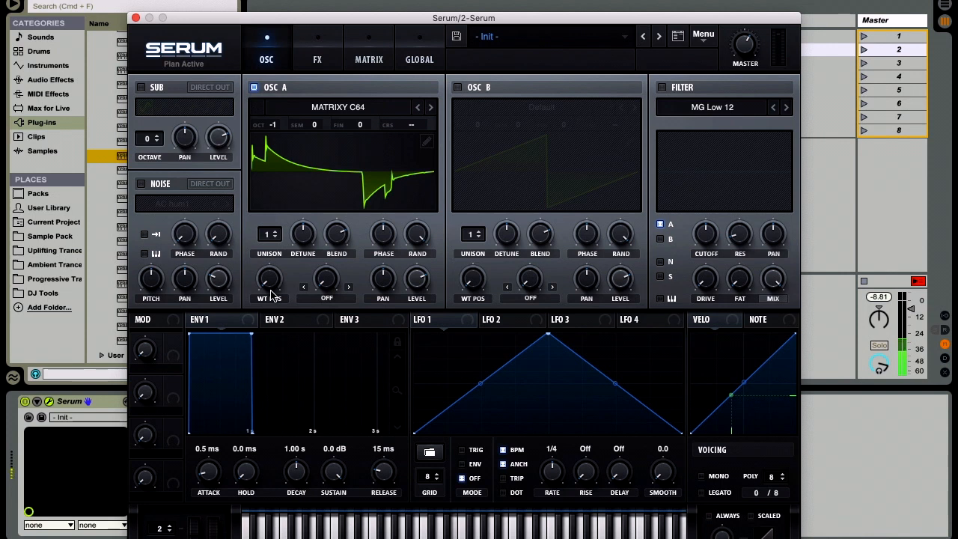
{"action": "left_click_drag", "start_coordinate": [270, 283], "coordinate": [270, 206]}
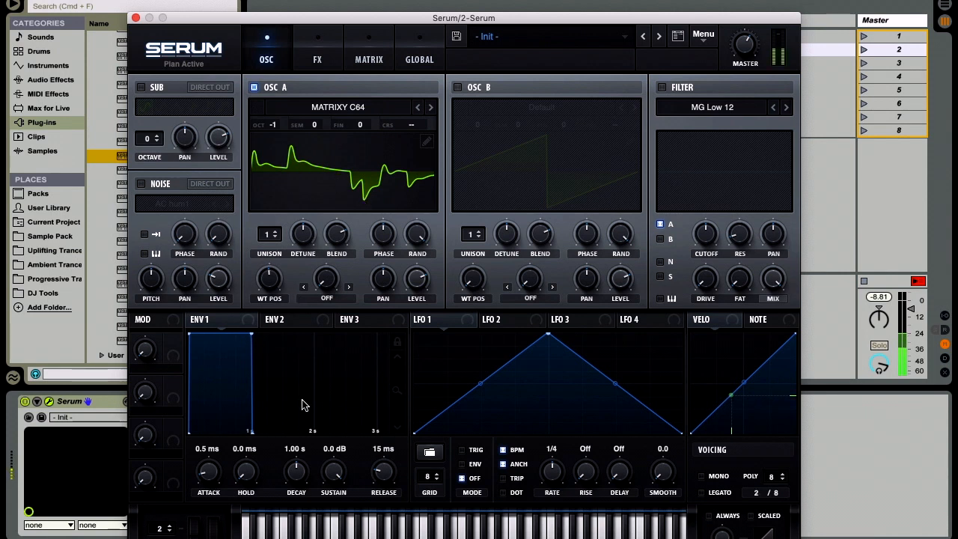
Step: Map Env 1 negatively to Osc A's wavetable position and set the envelope's attack to 1.35 s and release to 1.19 s
{"action": "left_click_drag", "start_coordinate": [210, 478], "coordinate": [214, 417]}
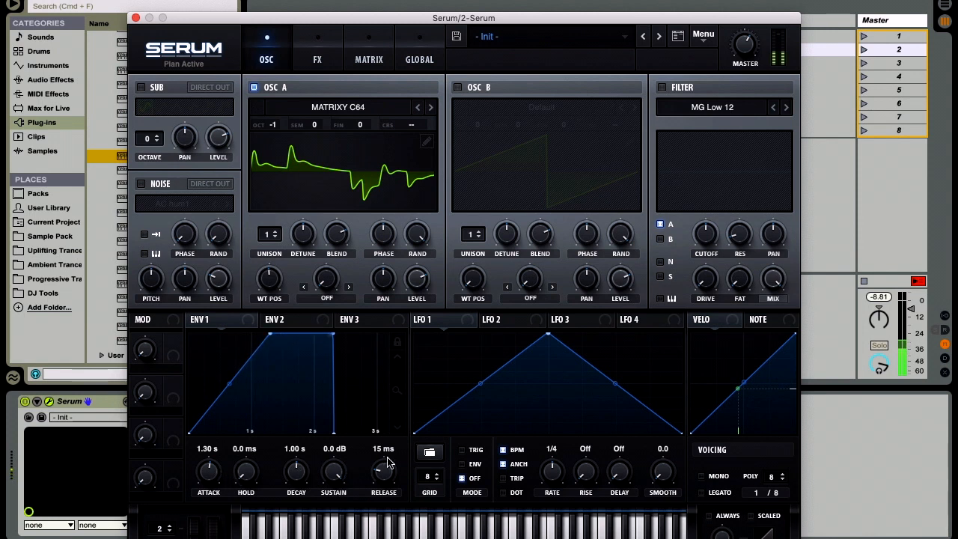
{"action": "left_click_drag", "start_coordinate": [386, 471], "coordinate": [389, 426]}
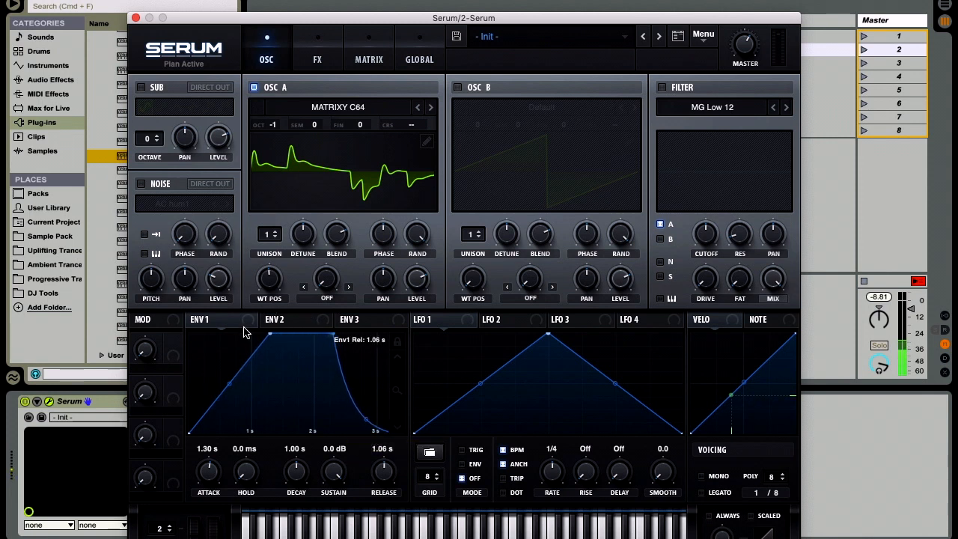
{"action": "left_click_drag", "start_coordinate": [249, 327], "coordinate": [271, 276]}
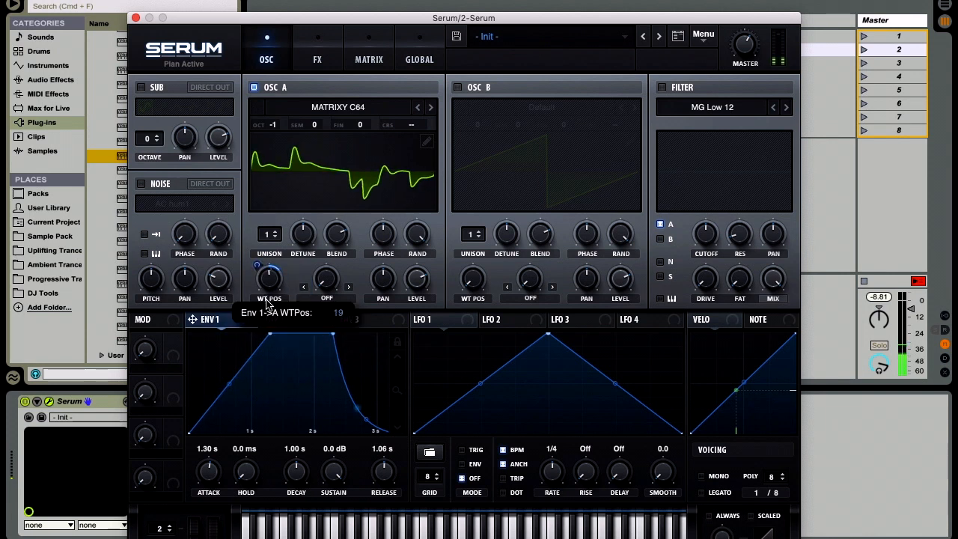
{"action": "left_click_drag", "start_coordinate": [267, 342], "coordinate": [268, 349]}
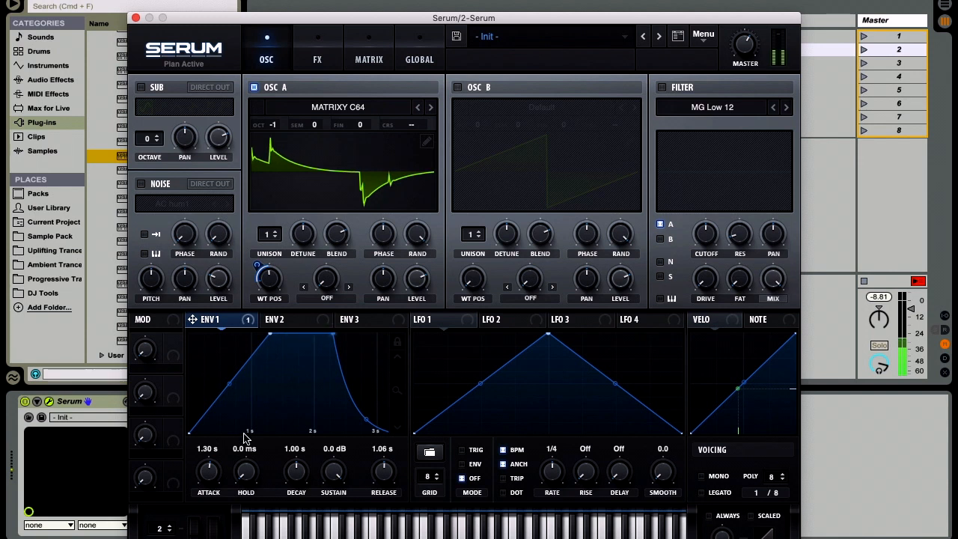
{"action": "left_click_drag", "start_coordinate": [210, 479], "coordinate": [211, 477]}
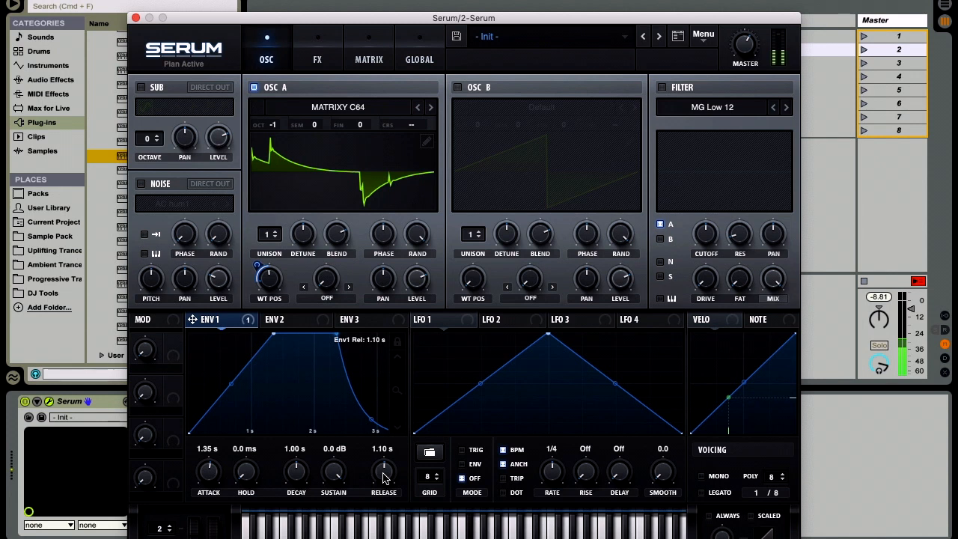
{"action": "left_click_drag", "start_coordinate": [383, 477], "coordinate": [383, 476]}
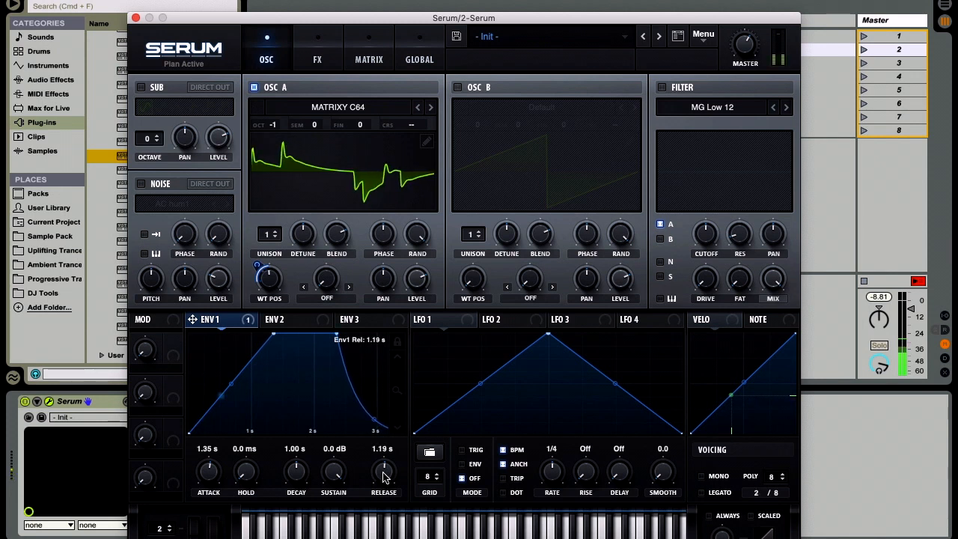
Step: Enable a High 18 filter on Osc A with minimum cutoff, Env 1 modulating the cutoff, and reduced resonance
{"action": "left_click", "coordinate": [663, 88]}
{"action": "left_click", "coordinate": [699, 107]}
{"action": "mouse_move", "coordinate": [711, 129]}
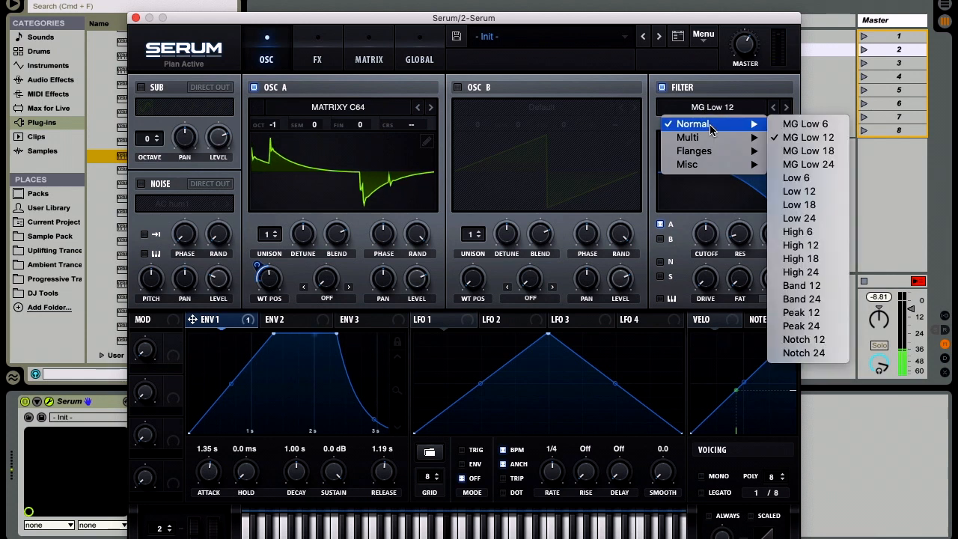
{"action": "left_click", "coordinate": [817, 259]}
{"action": "left_click_drag", "start_coordinate": [711, 234], "coordinate": [726, 382]}
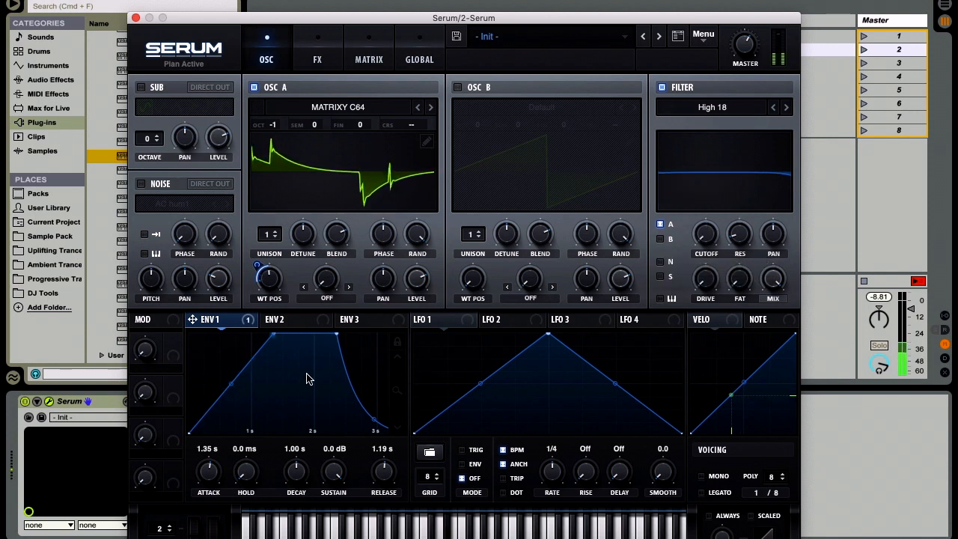
{"action": "left_click_drag", "start_coordinate": [247, 326], "coordinate": [703, 319]}
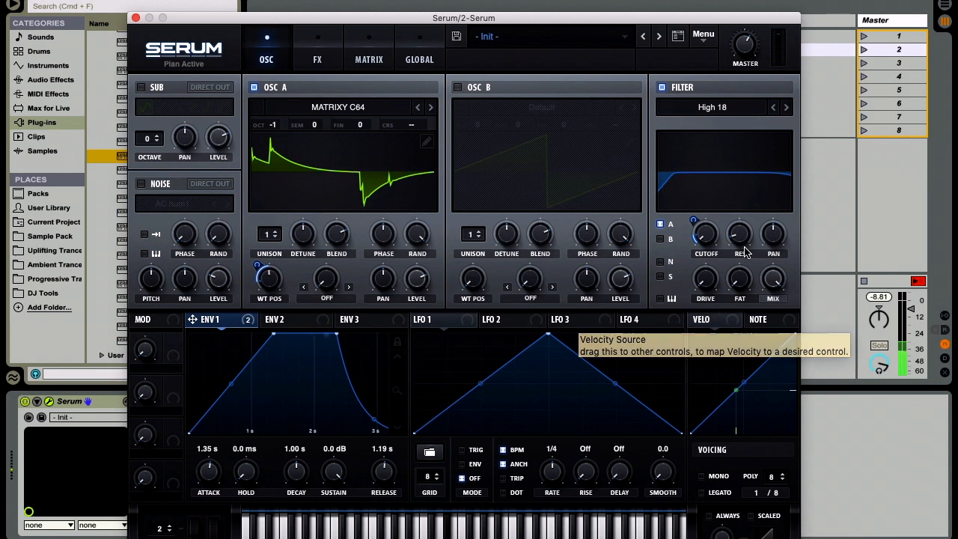
{"action": "left_click_drag", "start_coordinate": [741, 238], "coordinate": [748, 253]}
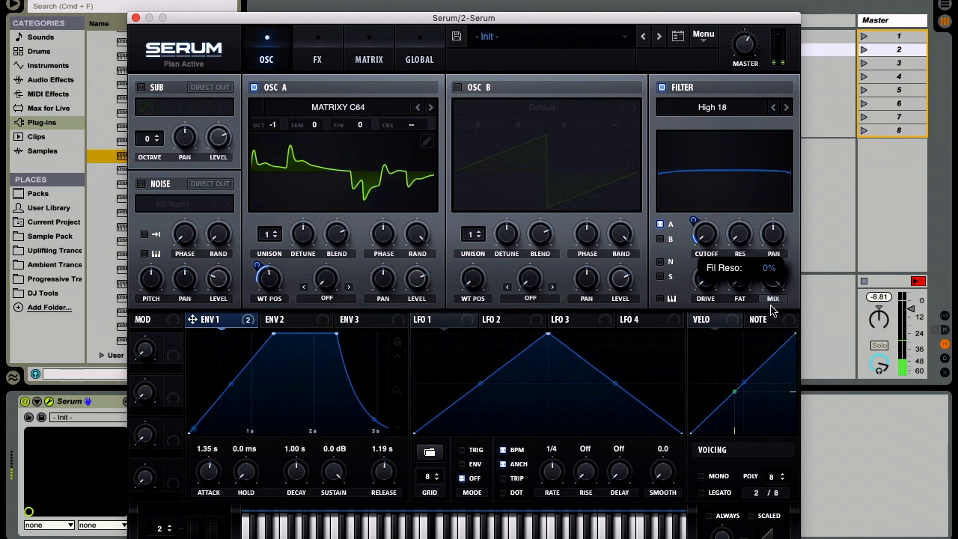
Step: Enable Legato voicing with the Always and Scaled portamento options, and bend the portamento curve
{"action": "left_click", "coordinate": [702, 493]}
{"action": "left_click", "coordinate": [708, 515]}
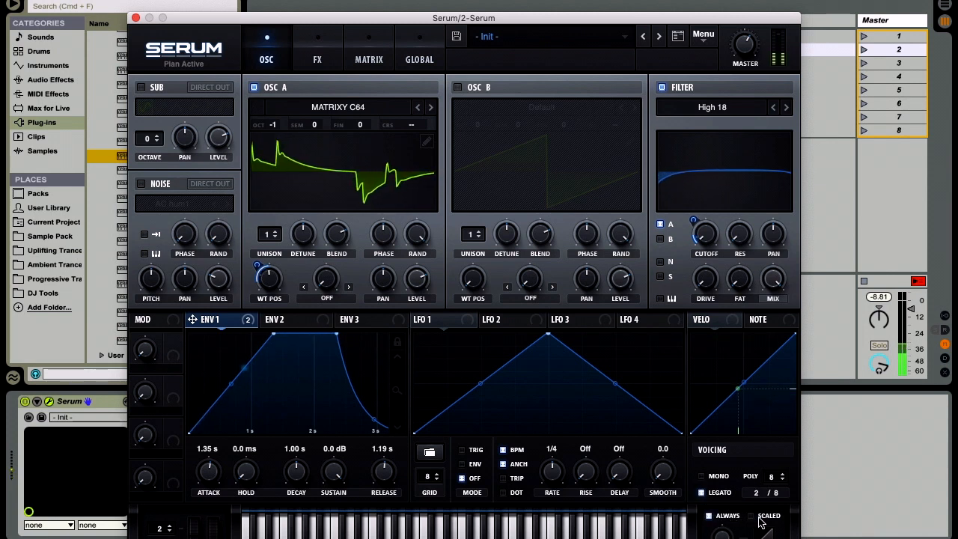
{"action": "mouse_move", "coordinate": [720, 522]}
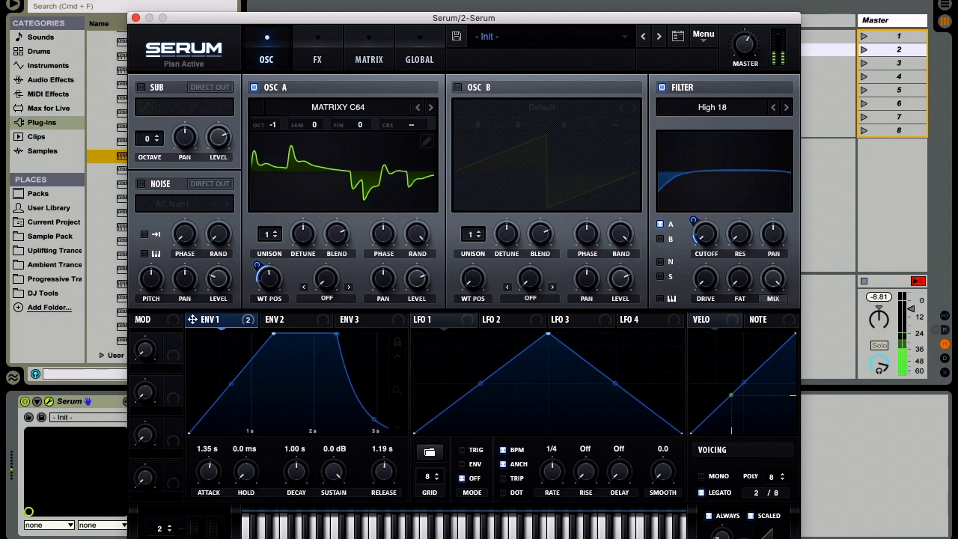
{"action": "mouse_move", "coordinate": [767, 533]}
{"action": "left_click_drag", "start_coordinate": [767, 533], "coordinate": [767, 538]}
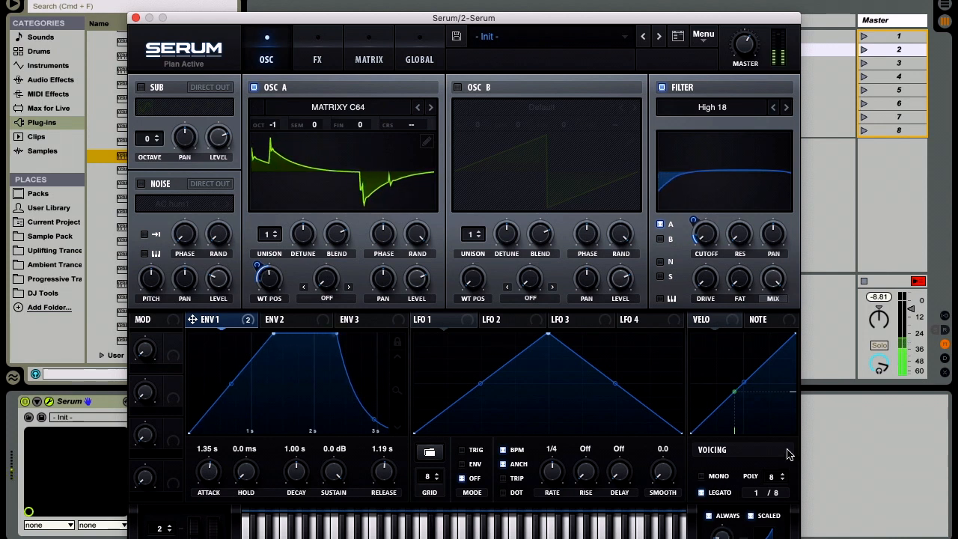
Step: Enable Serum's Tube distortion, raise its drive and close the plug-in window
{"action": "left_click", "coordinate": [318, 52]}
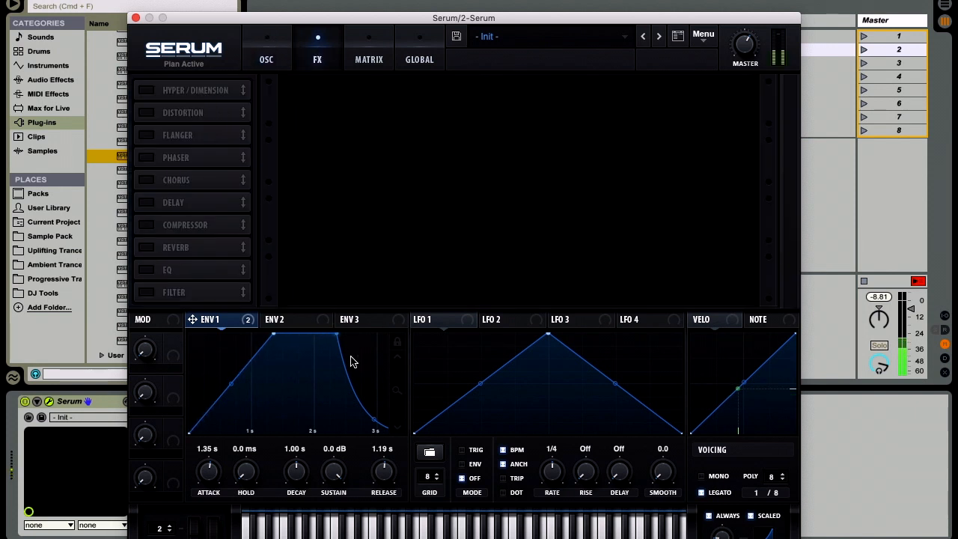
{"action": "left_click", "coordinate": [146, 113]}
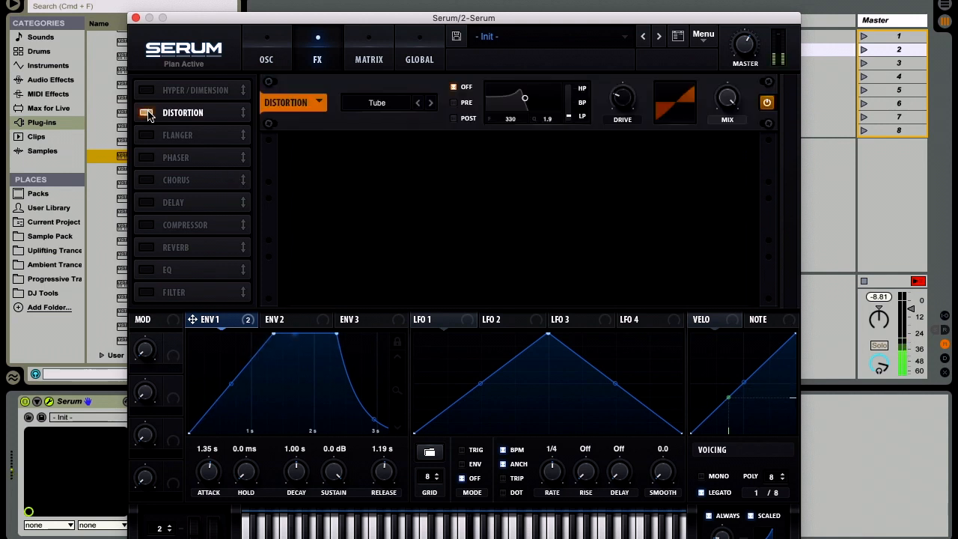
{"action": "left_click_drag", "start_coordinate": [626, 98], "coordinate": [632, 38]}
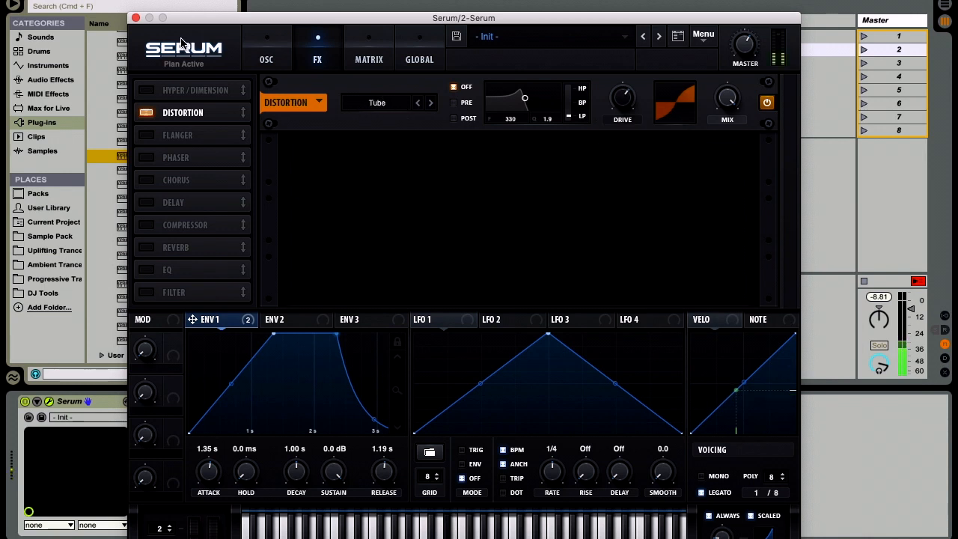
{"action": "left_click", "coordinate": [136, 17]}
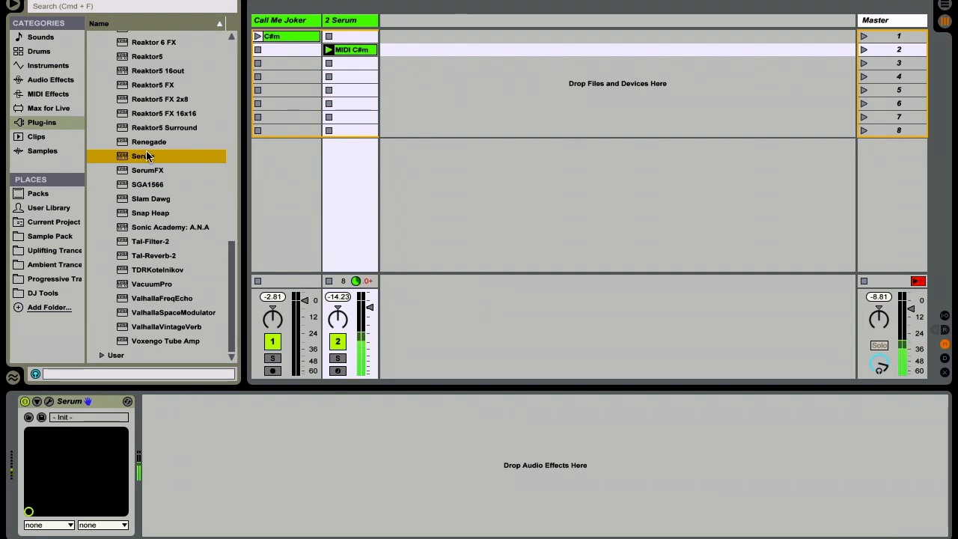
Step: Add the Chorus.adv preset after Serum, with Dry/Wet at 29% and modulation amount at 0.11 ms
{"action": "left_click", "coordinate": [64, 82]}
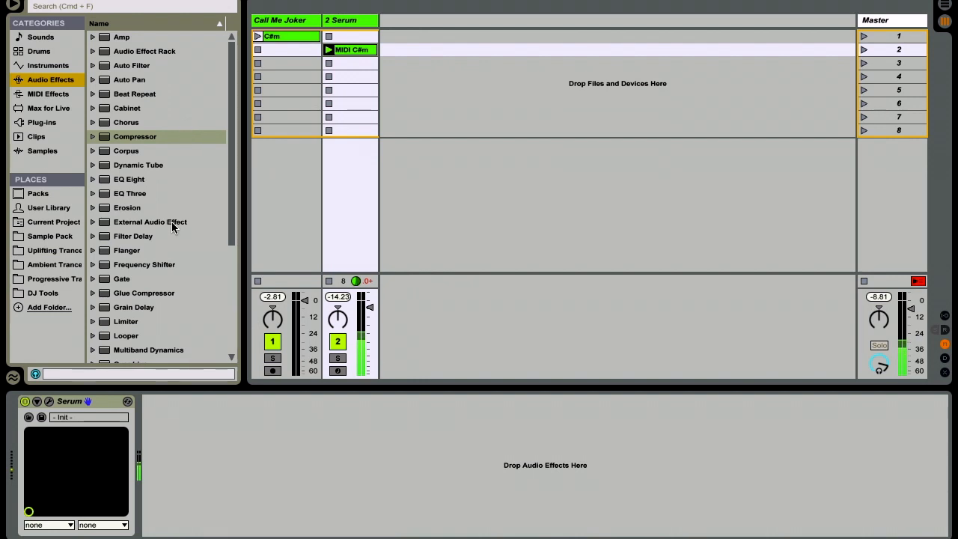
{"action": "scroll", "coordinate": [171, 225], "scroll_direction": "down", "scroll_amount": 2}
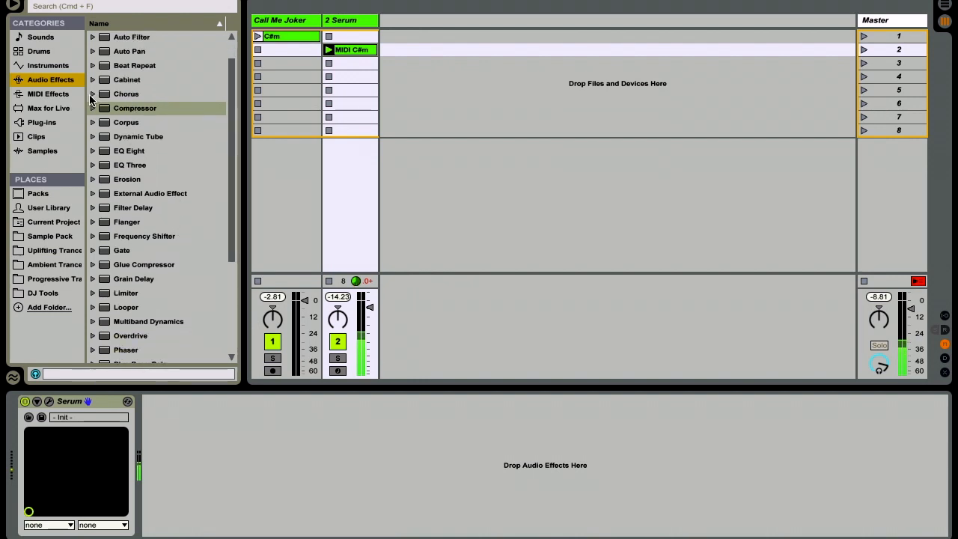
{"action": "left_click", "coordinate": [92, 94]}
{"action": "left_click_drag", "start_coordinate": [131, 108], "coordinate": [227, 457]}
{"action": "left_click_drag", "start_coordinate": [336, 513], "coordinate": [298, 537]}
{"action": "left_click_drag", "start_coordinate": [238, 528], "coordinate": [238, 530]}
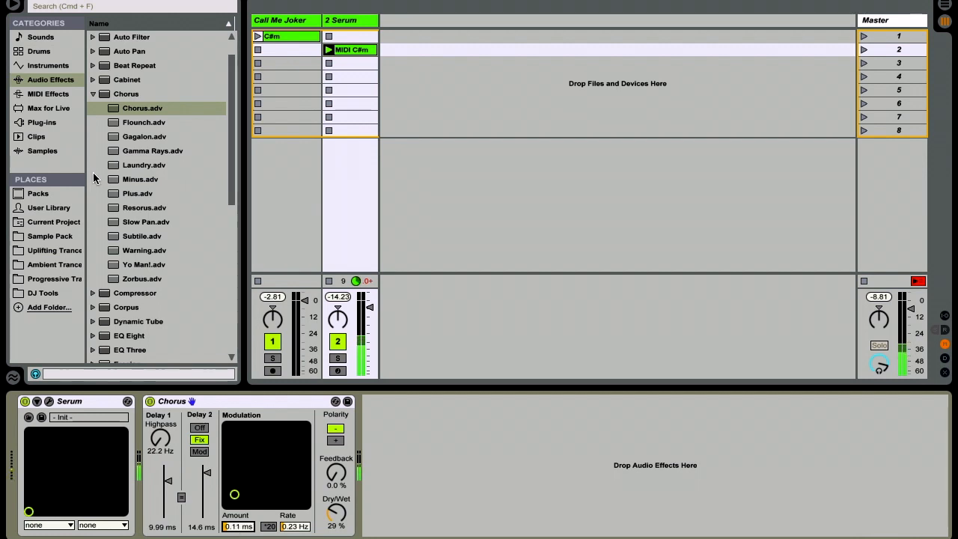
{"action": "left_click", "coordinate": [92, 95]}
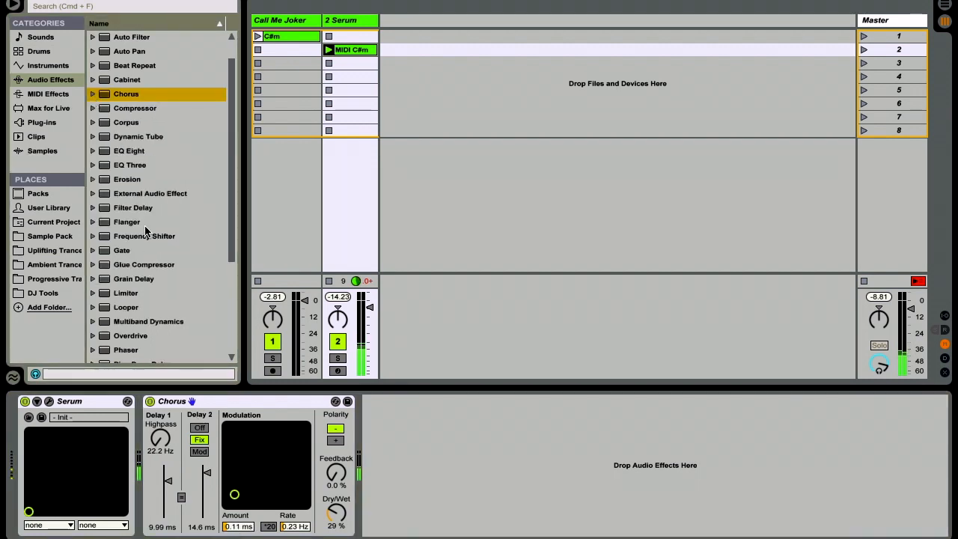
Step: Add EQ Eight after the Chorus, expand its display, and make band 1 a steep low-cut filter at 351 Hz with Q 0.69
{"action": "left_click_drag", "start_coordinate": [135, 153], "coordinate": [416, 419]}
{"action": "left_click", "coordinate": [382, 401]}
{"action": "left_click", "coordinate": [416, 517]}
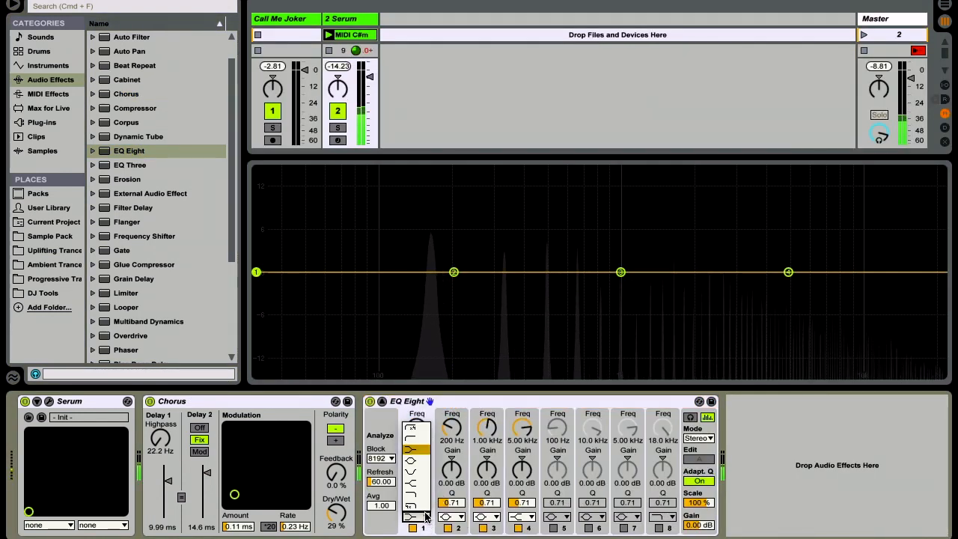
{"action": "left_click", "coordinate": [416, 425]}
{"action": "left_click_drag", "start_coordinate": [260, 299], "coordinate": [513, 300]}
Step: Enable EQ Eight's band 8 as a steep high-cut filter at 6.34 kHz with Q 0.67
{"action": "left_click", "coordinate": [659, 529]}
{"action": "left_click", "coordinate": [663, 516]}
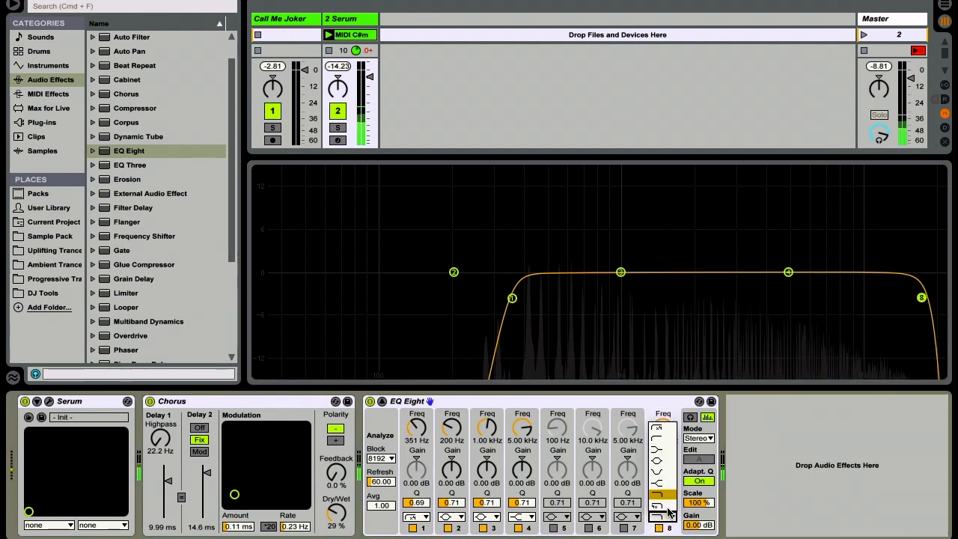
{"action": "left_click", "coordinate": [658, 510]}
{"action": "left_click_drag", "start_coordinate": [921, 297], "coordinate": [813, 303]}
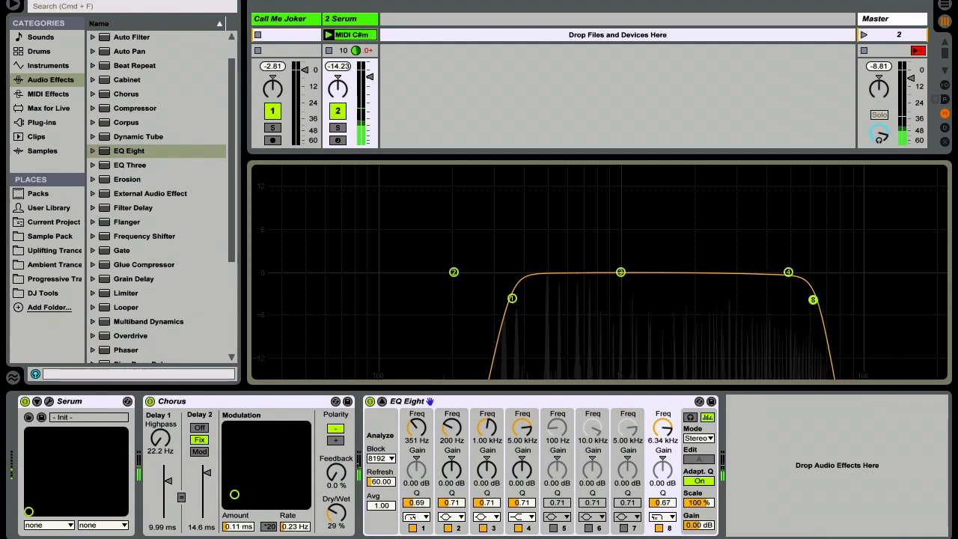
Step: Disable bands 2, 3 and 4 of the EQ Eight and collapse its expanded display
{"action": "left_click", "coordinate": [482, 527]}
{"action": "left_click", "coordinate": [448, 528]}
{"action": "left_click", "coordinate": [517, 528]}
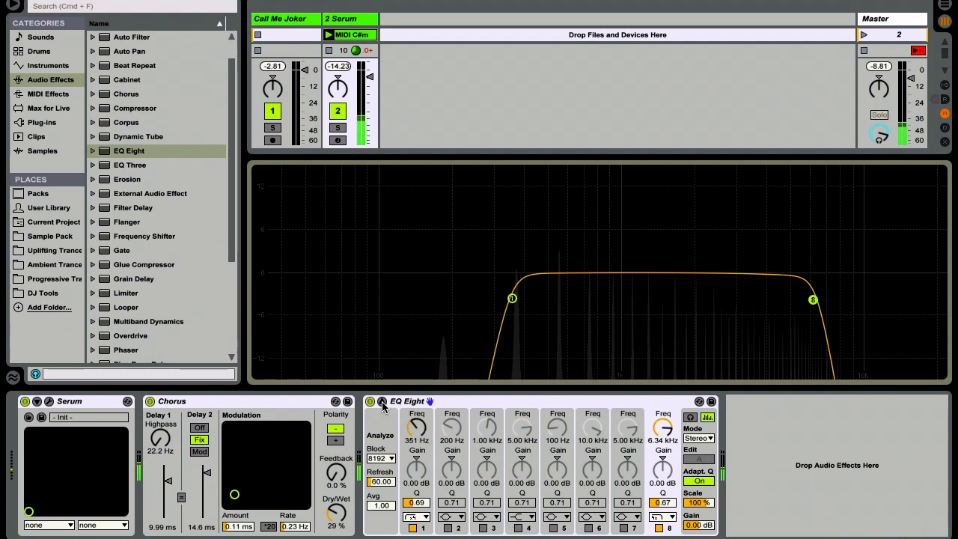
{"action": "left_click", "coordinate": [382, 403]}
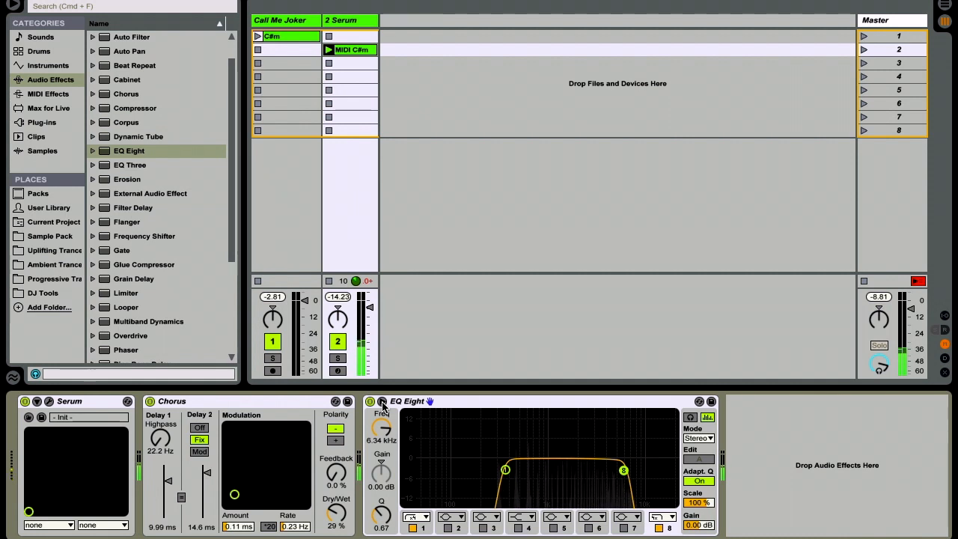
Step: Insert the Cathedral.adv hall reverb preset between the Chorus and the EQ Eight
{"action": "scroll", "coordinate": [187, 267], "scroll_direction": "down", "scroll_amount": 5}
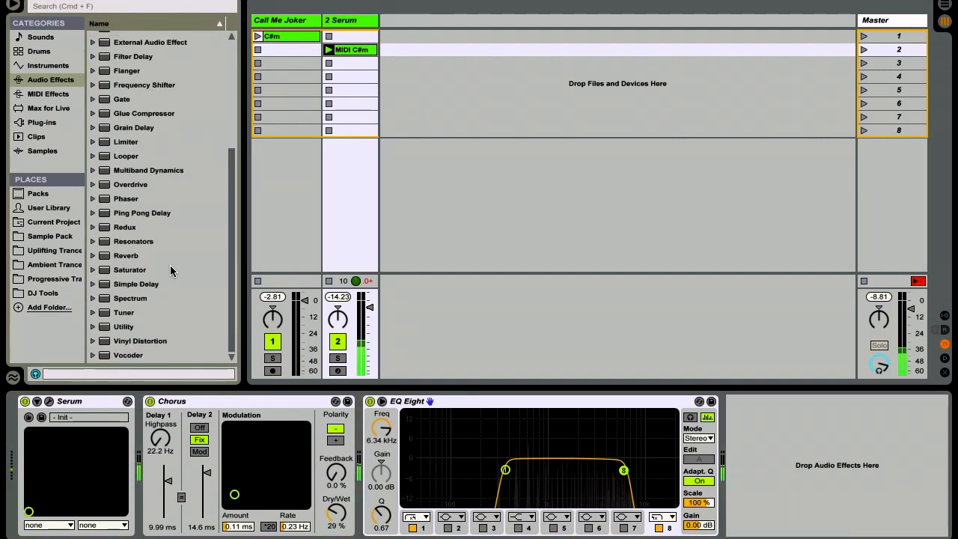
{"action": "left_click", "coordinate": [93, 255]}
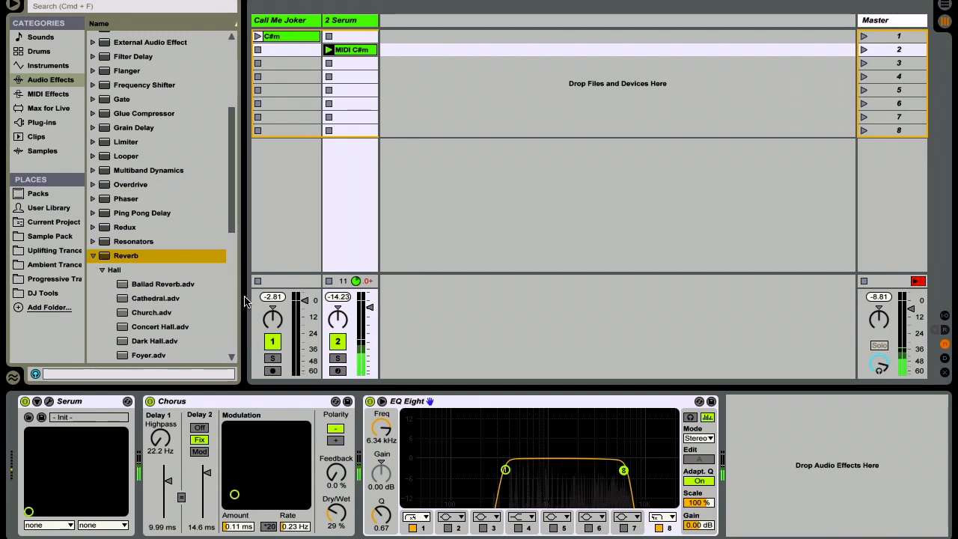
{"action": "left_click_drag", "start_coordinate": [172, 299], "coordinate": [363, 452]}
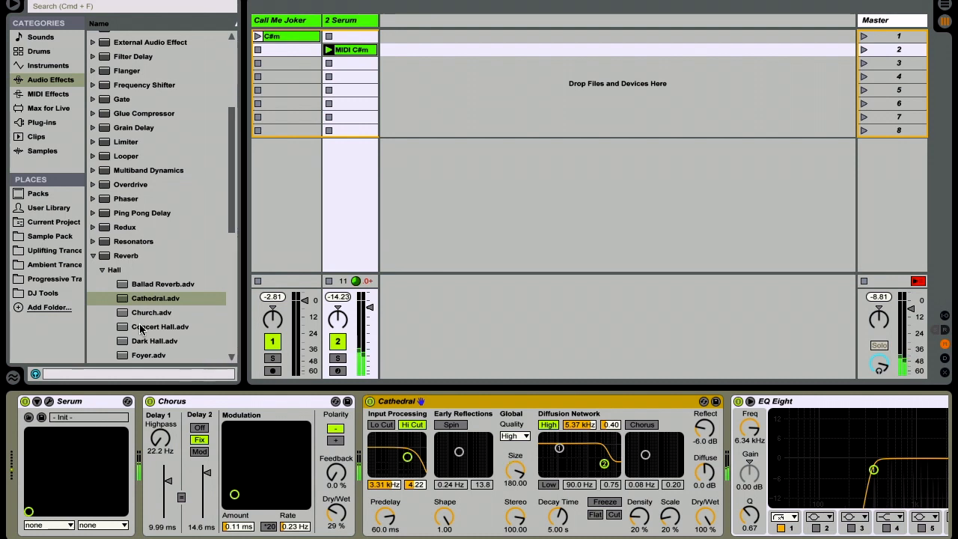
{"action": "left_click", "coordinate": [92, 255]}
Step: Add Simple Delay after the EQ Eight with linked channels, delay time 4 and Dry/Wet at 38%
{"action": "scroll", "coordinate": [372, 532], "scroll_direction": "right", "scroll_amount": 5}
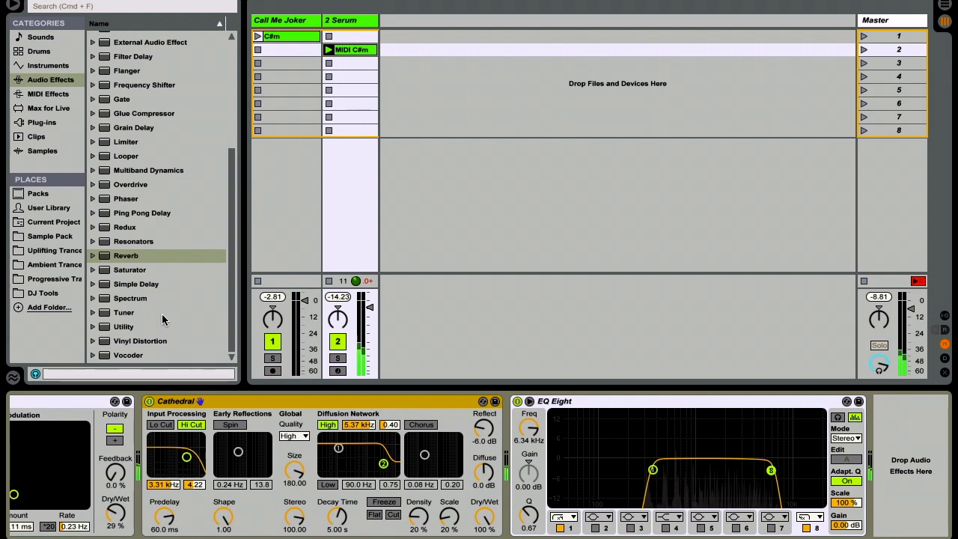
{"action": "left_click_drag", "start_coordinate": [147, 284], "coordinate": [902, 464]}
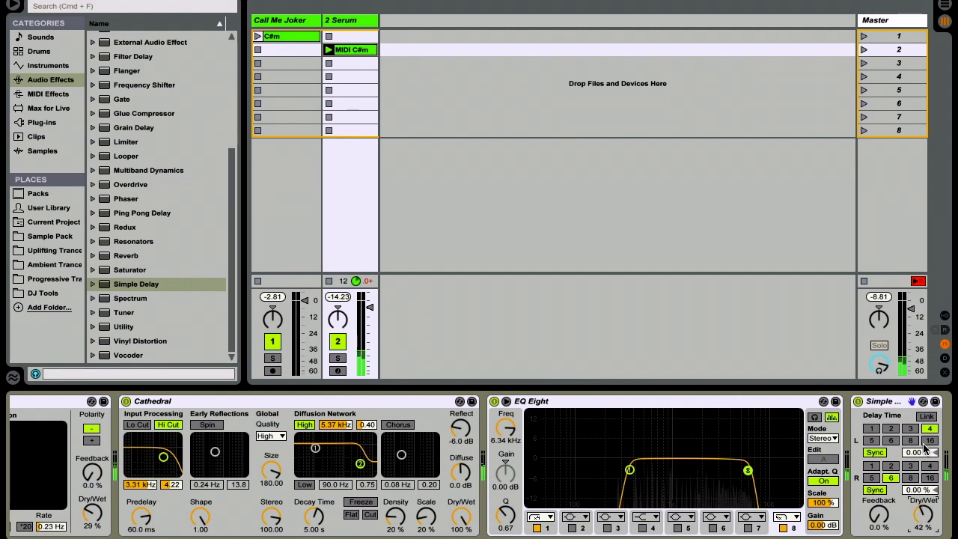
{"action": "left_click", "coordinate": [927, 416]}
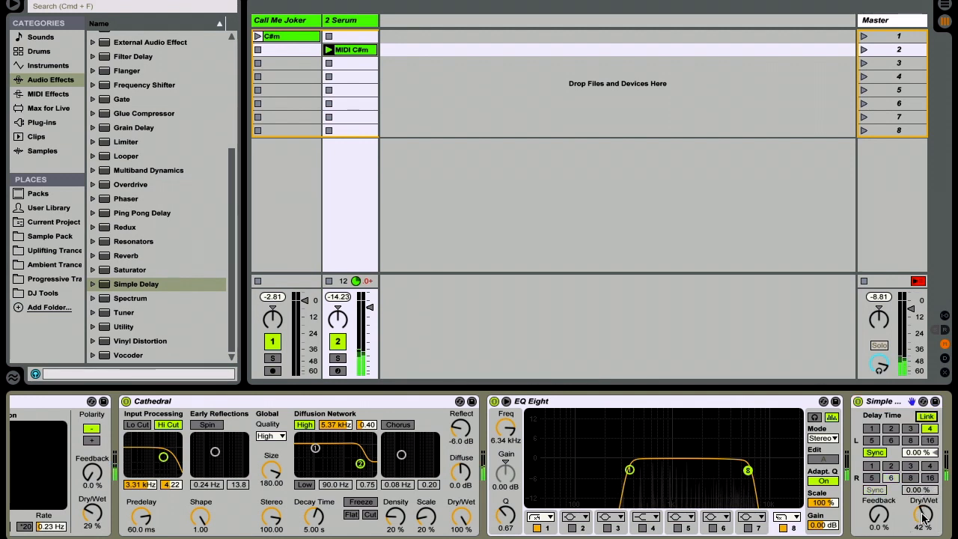
{"action": "left_click", "coordinate": [913, 430]}
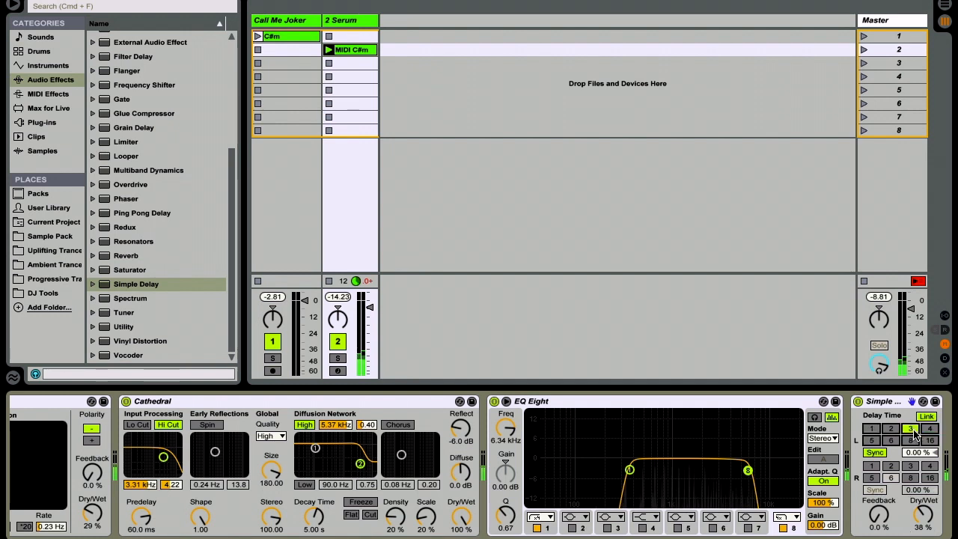
{"action": "left_click", "coordinate": [930, 428]}
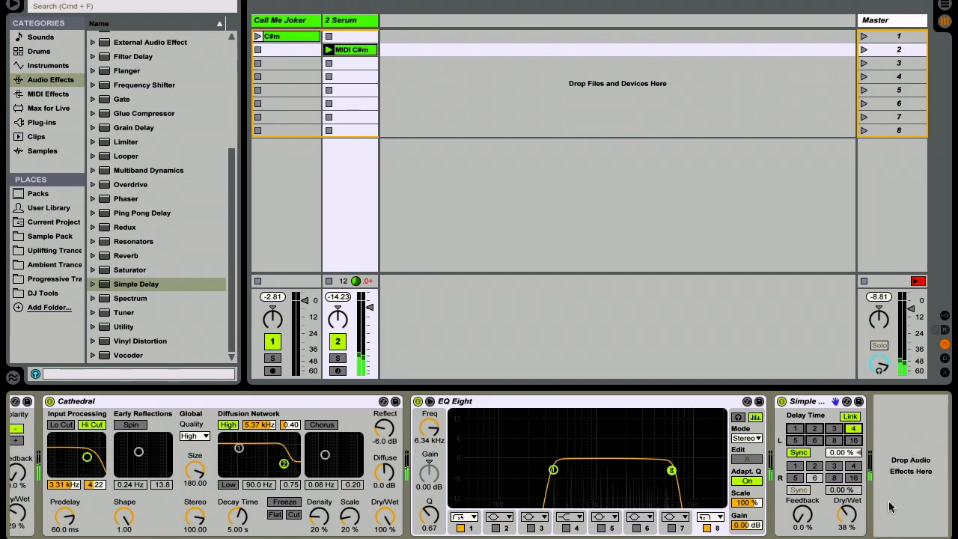
Step: Add the ValhallaVintageVerb plug-in after the Simple Delay
{"action": "left_click", "coordinate": [42, 125]}
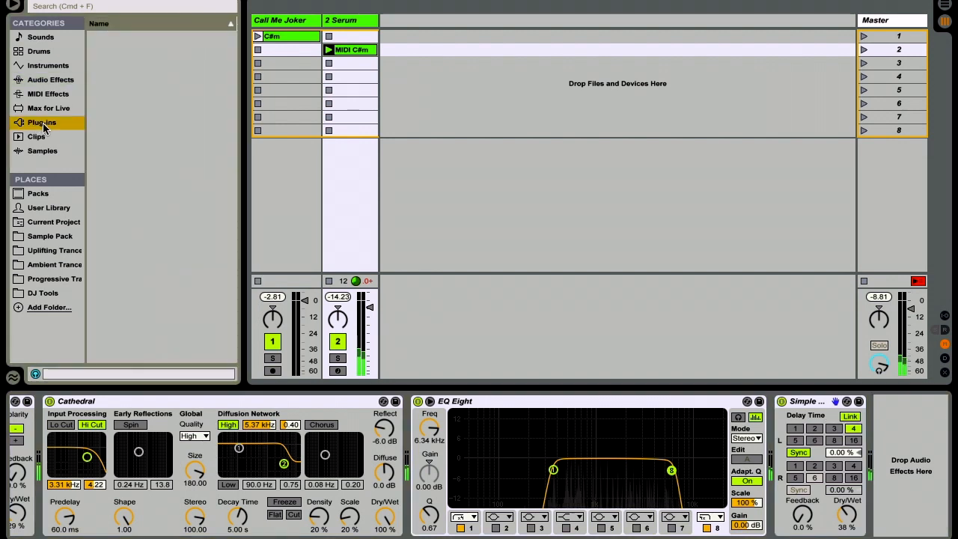
{"action": "left_click", "coordinate": [170, 325]}
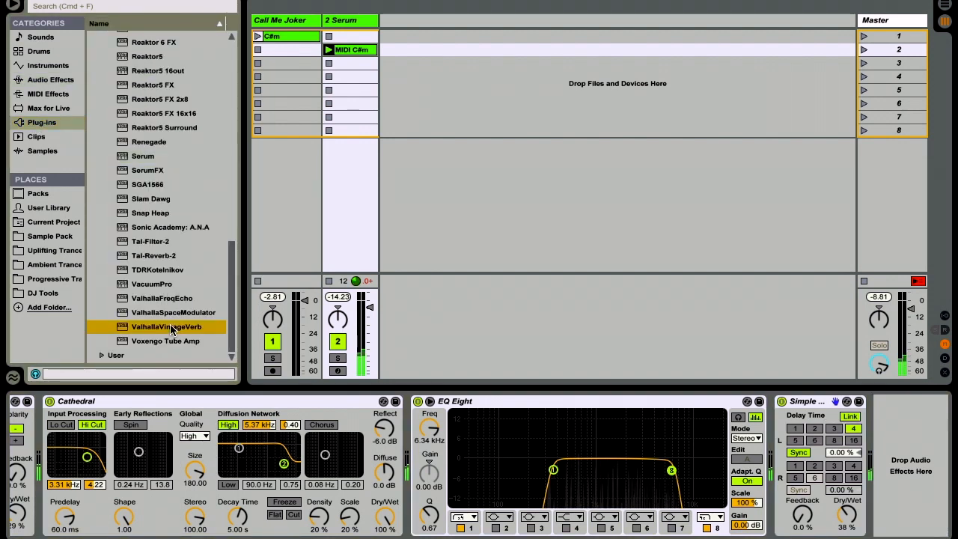
{"action": "left_click_drag", "start_coordinate": [169, 325], "coordinate": [871, 446]}
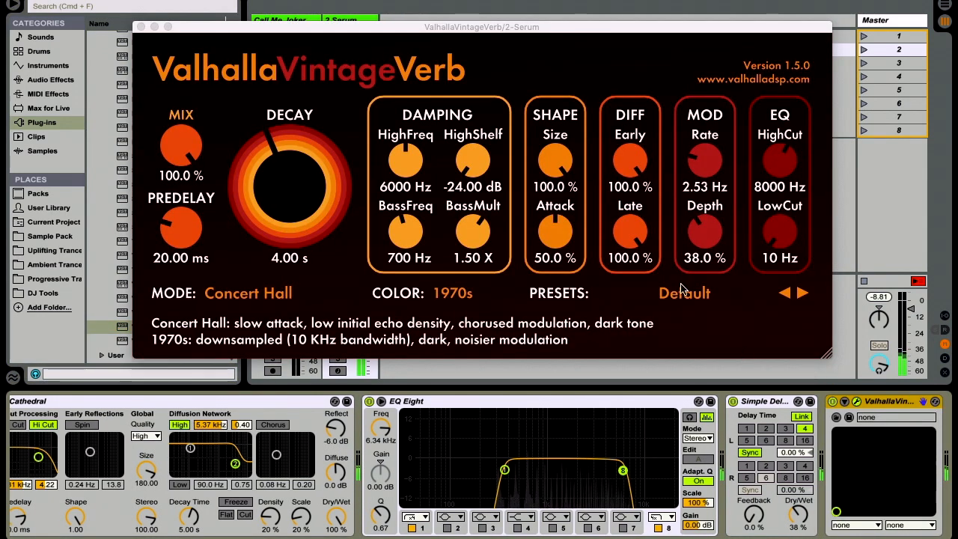
Step: Set ValhallaVintageVerb's Mod Rate to 2.01 Hz, HighCut to 6660 Hz and LowCut to 210 Hz, and close its window
{"action": "left_click_drag", "start_coordinate": [704, 175], "coordinate": [704, 181]}
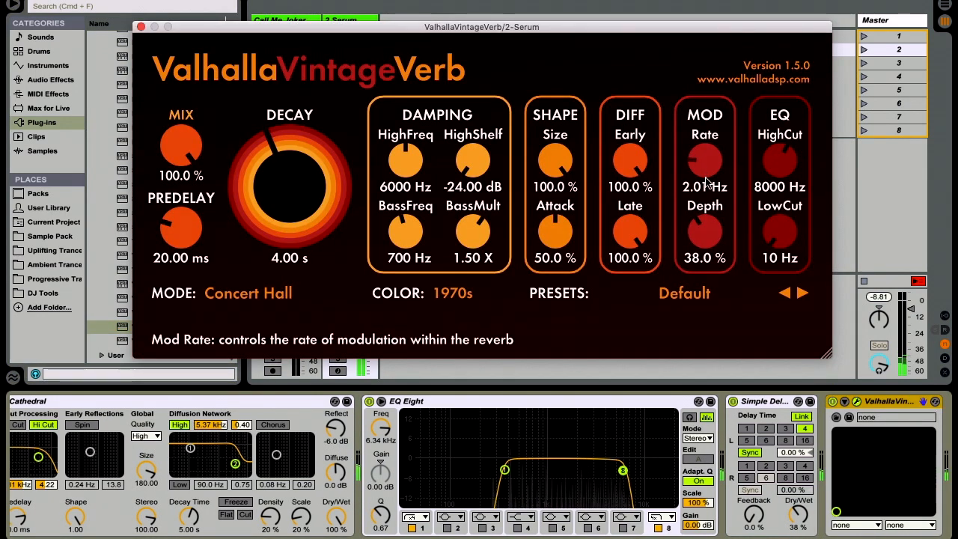
{"action": "left_click_drag", "start_coordinate": [777, 172], "coordinate": [779, 183]}
{"action": "left_click_drag", "start_coordinate": [785, 226], "coordinate": [785, 206]}
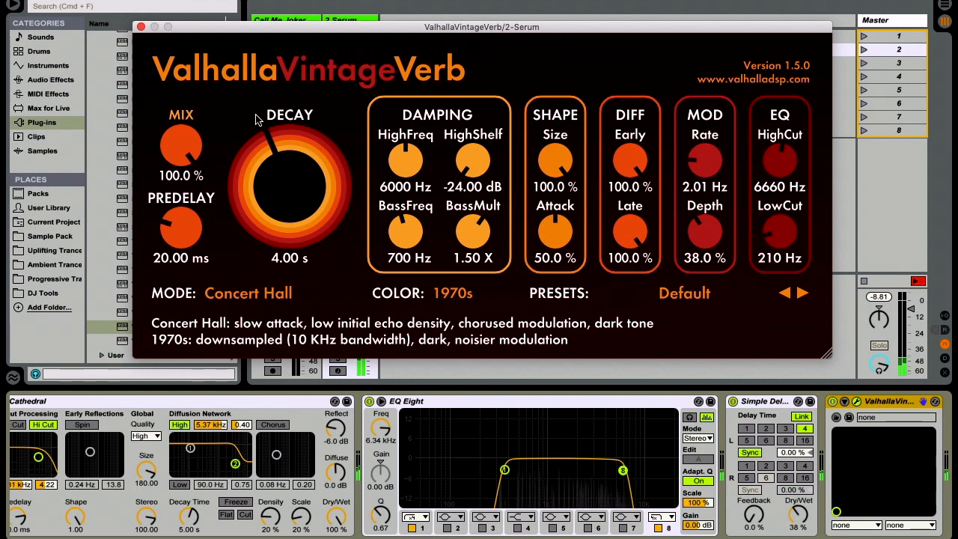
{"action": "left_click", "coordinate": [140, 28]}
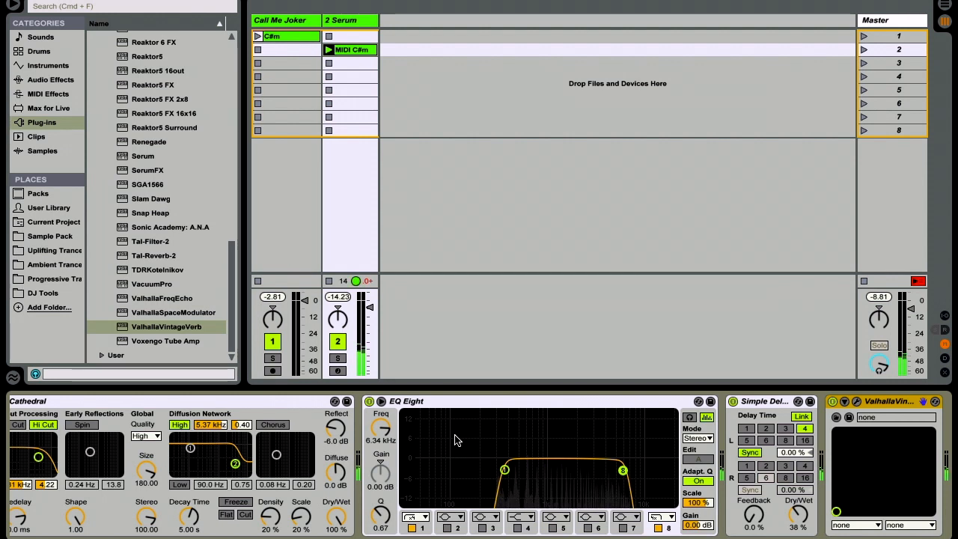
Step: Launch the original C#m clip and then the Serum MIDI C#m clip to compare the two sounds
{"action": "key", "text": "Up"}
{"action": "key", "text": "Return"}
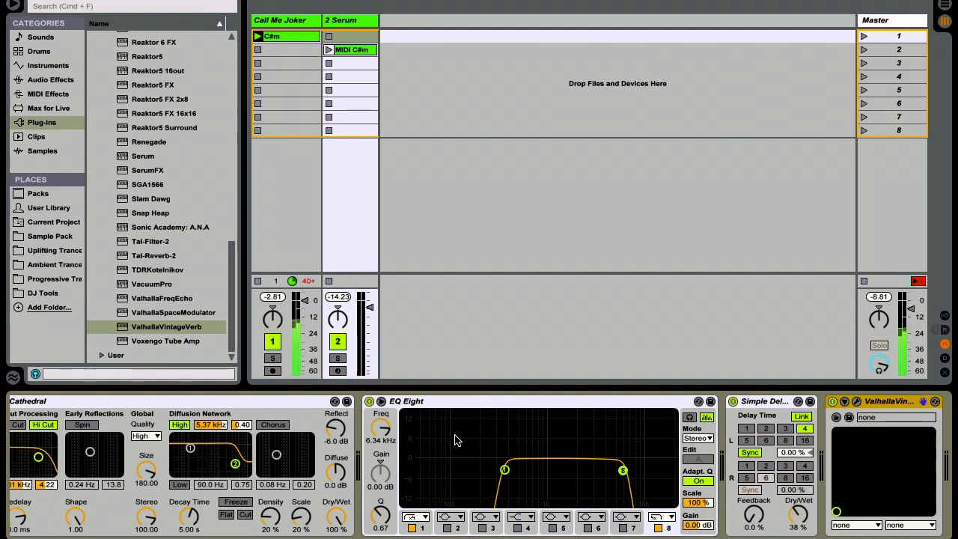
{"action": "key", "text": "Down"}
{"action": "key", "text": "Return"}
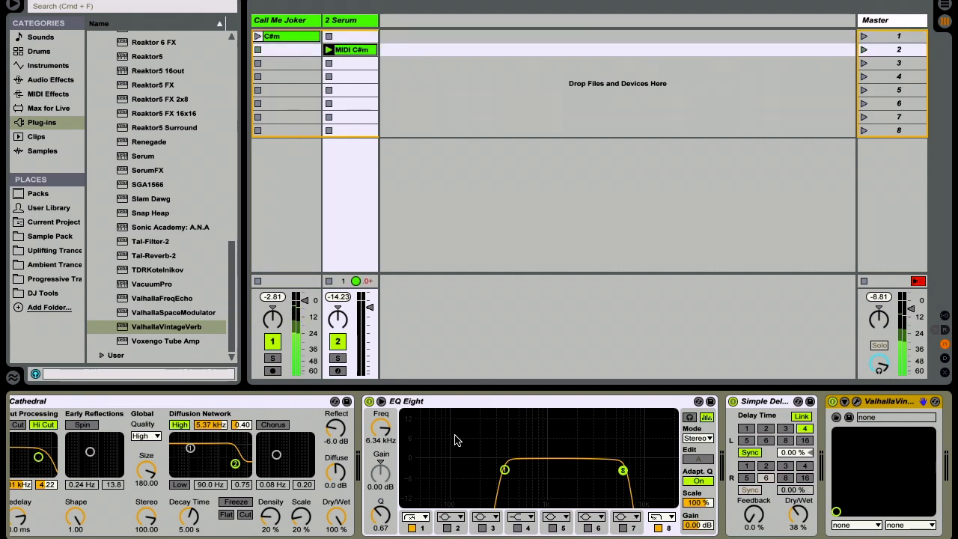
Step: Add a second EQ Eight after ValhallaVintageVerb and expand its display
{"action": "scroll", "coordinate": [456, 440], "scroll_direction": "right", "scroll_amount": 5}
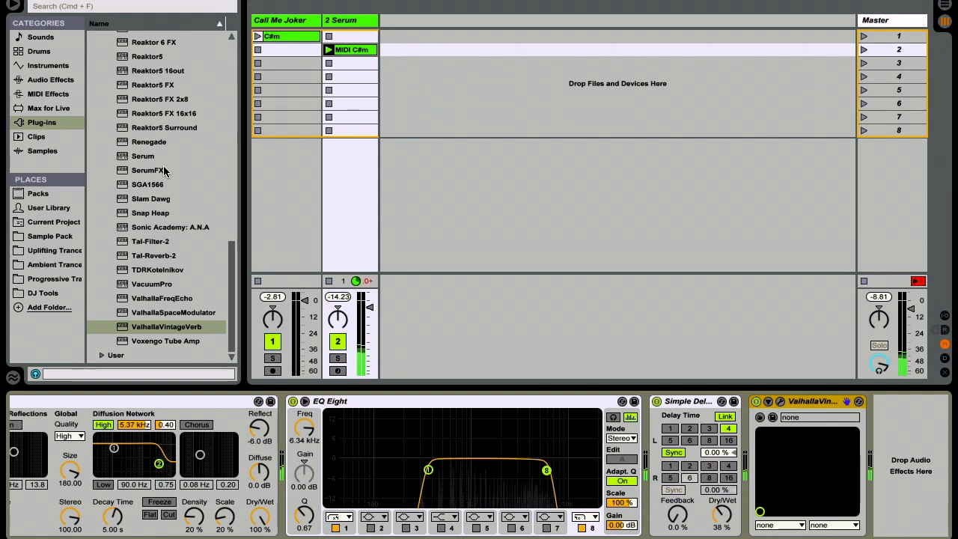
{"action": "left_click", "coordinate": [46, 79]}
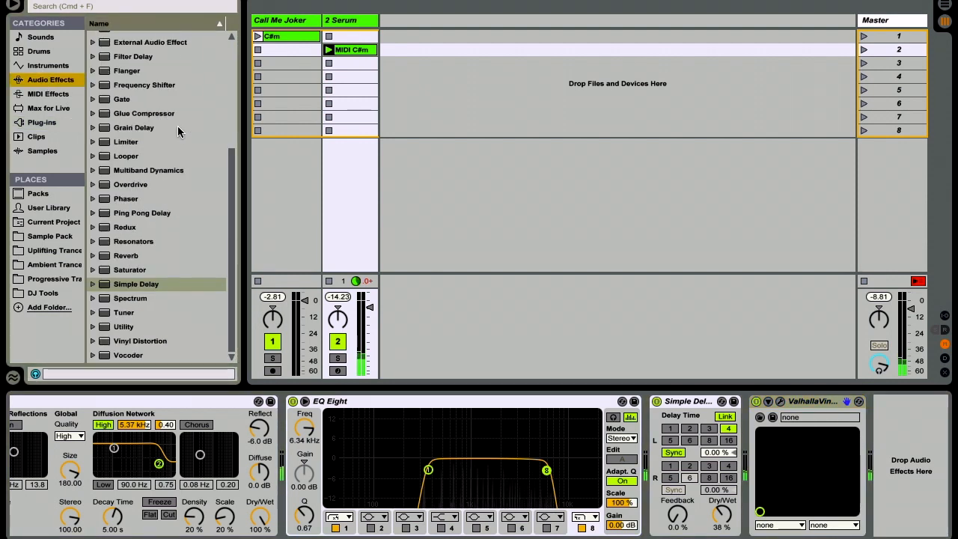
{"action": "scroll", "coordinate": [163, 197], "scroll_direction": "up", "scroll_amount": 5}
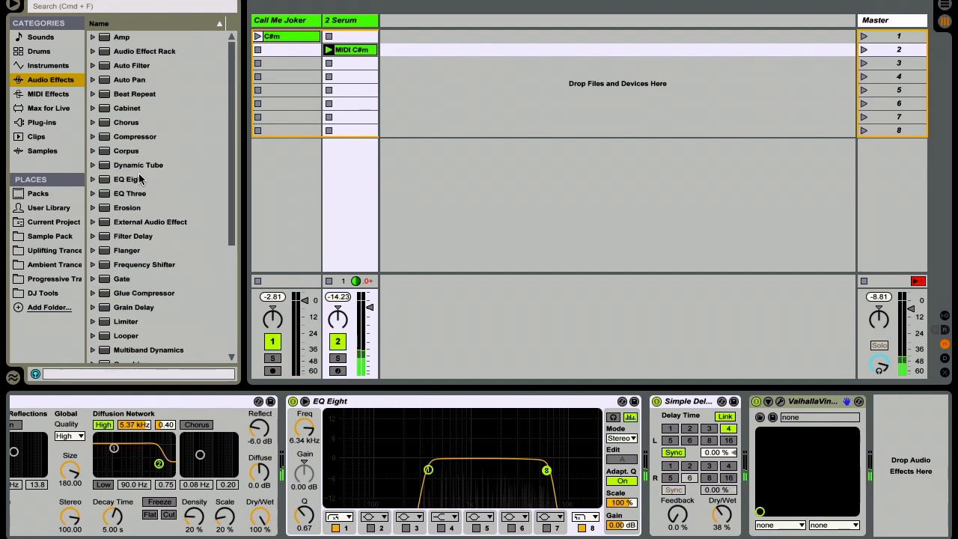
{"action": "left_click", "coordinate": [140, 178]}
{"action": "left_click_drag", "start_coordinate": [867, 401], "coordinate": [890, 427]}
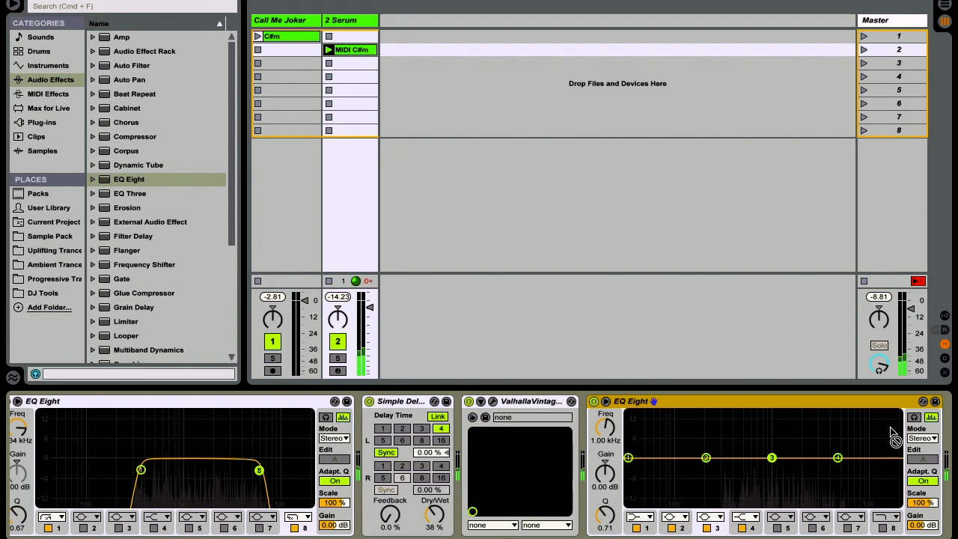
{"action": "left_click", "coordinate": [607, 402]}
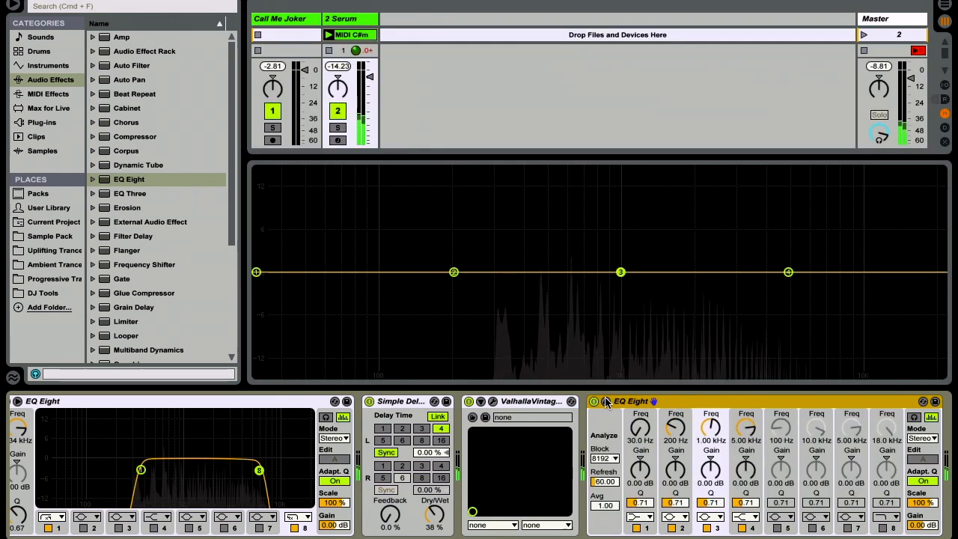
Step: Make band 1 of the second EQ Eight a steep low-cut filter at 367 Hz with Q 0.73
{"action": "left_click", "coordinate": [645, 521]}
{"action": "left_click", "coordinate": [641, 430]}
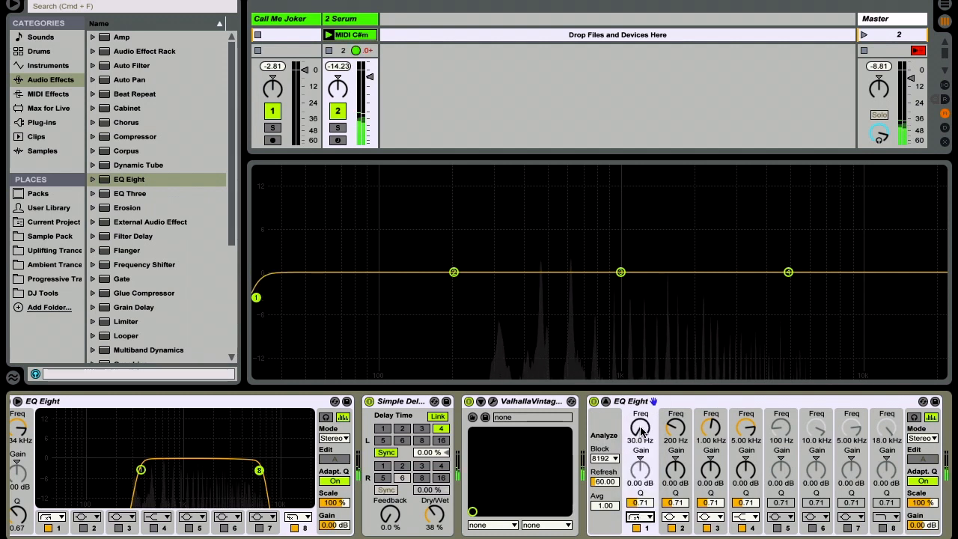
{"action": "left_click_drag", "start_coordinate": [256, 297], "coordinate": [529, 302]}
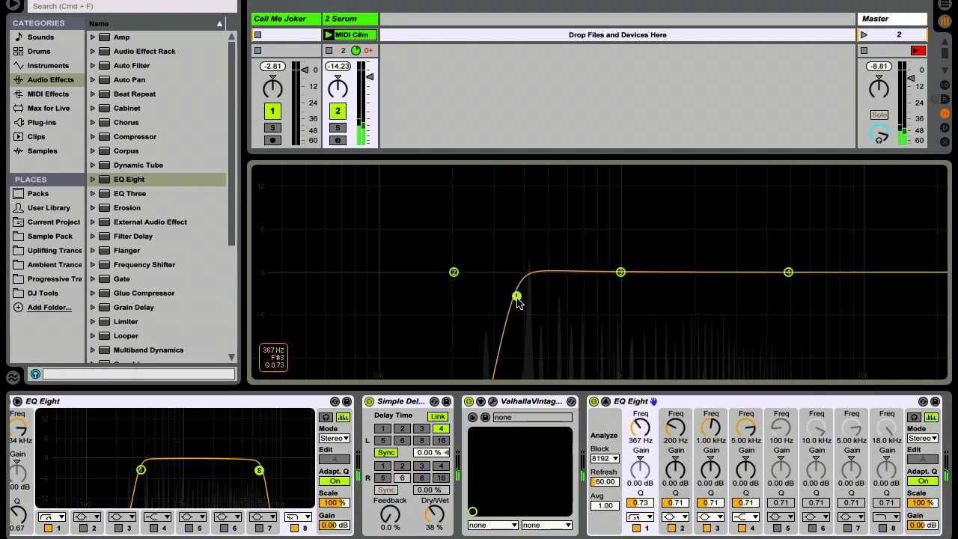
Step: Enable band 8 of the second EQ Eight as a steep high-cut at 5.85 kHz with Q 0.72, and disable band 4
{"action": "left_click", "coordinate": [883, 528]}
{"action": "left_click", "coordinate": [887, 517]}
{"action": "left_click", "coordinate": [886, 513]}
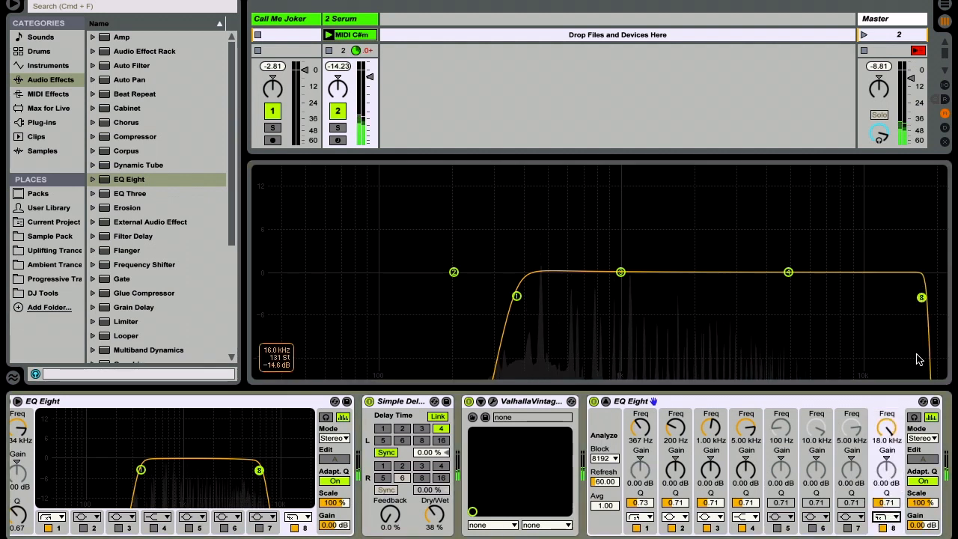
{"action": "left_click_drag", "start_coordinate": [921, 297], "coordinate": [805, 296]}
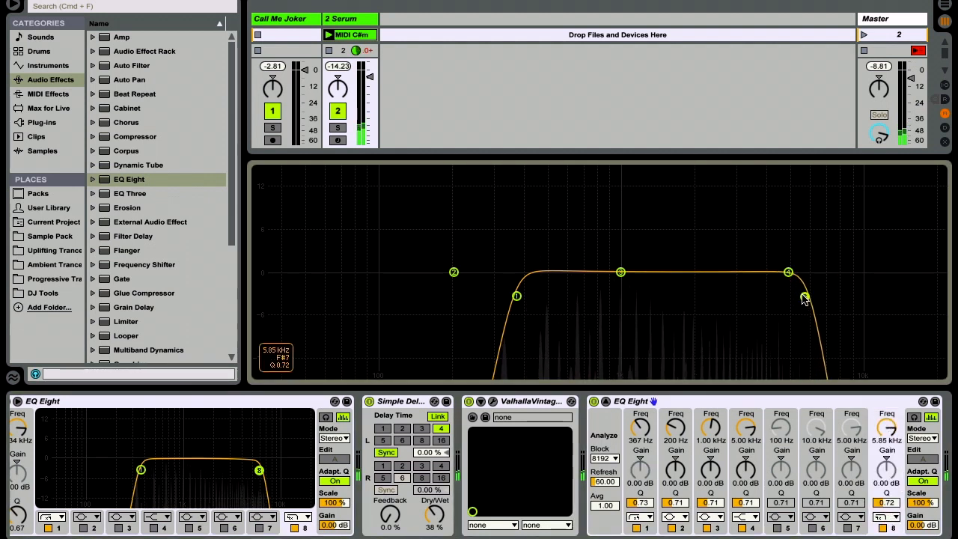
{"action": "left_click", "coordinate": [742, 529]}
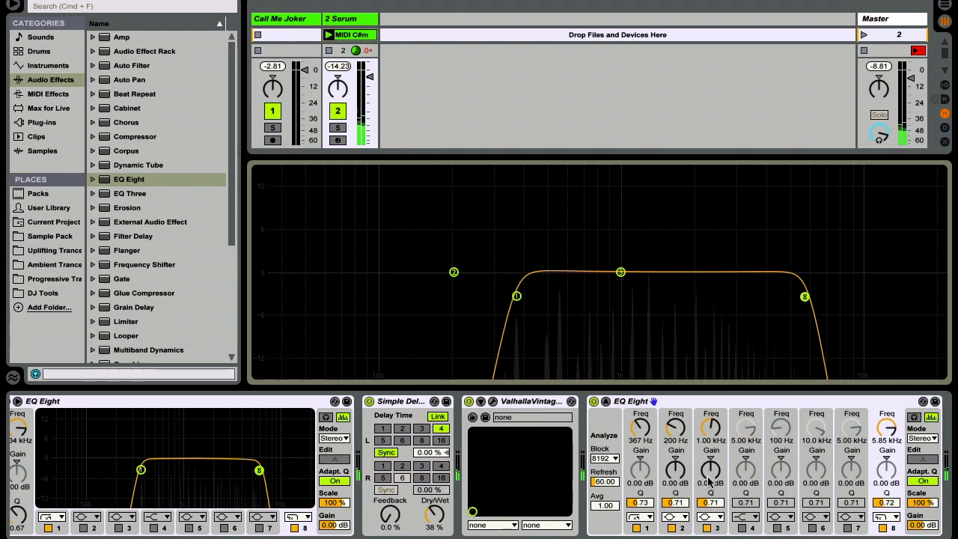
Step: Raise band 2's Q to 18.0 and shape band 3 into a narrow dip at 667 Hz, -6.46 dB, with Q 14.7
{"action": "left_click", "coordinate": [709, 504]}
{"action": "left_click_drag", "start_coordinate": [677, 504], "coordinate": [693, 247]}
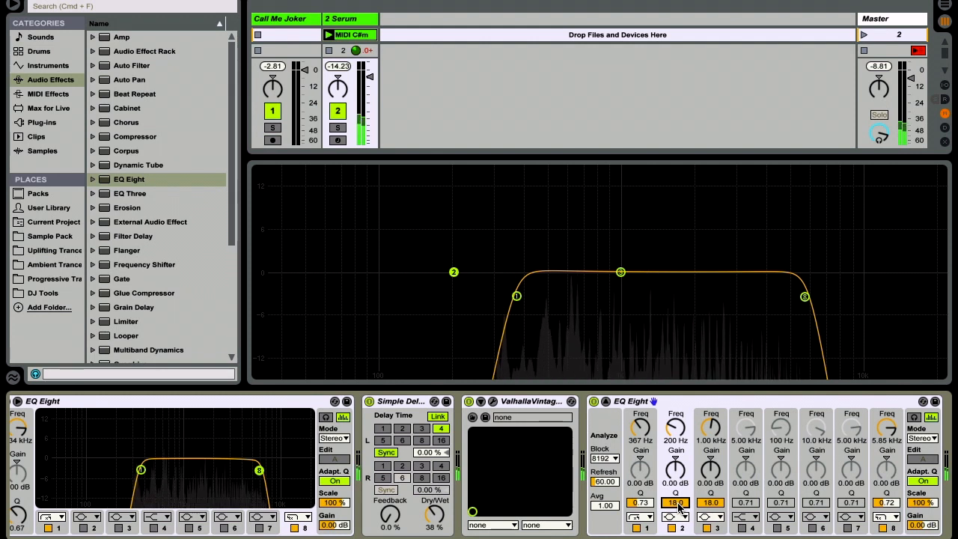
{"action": "left_click_drag", "start_coordinate": [621, 279], "coordinate": [580, 315]}
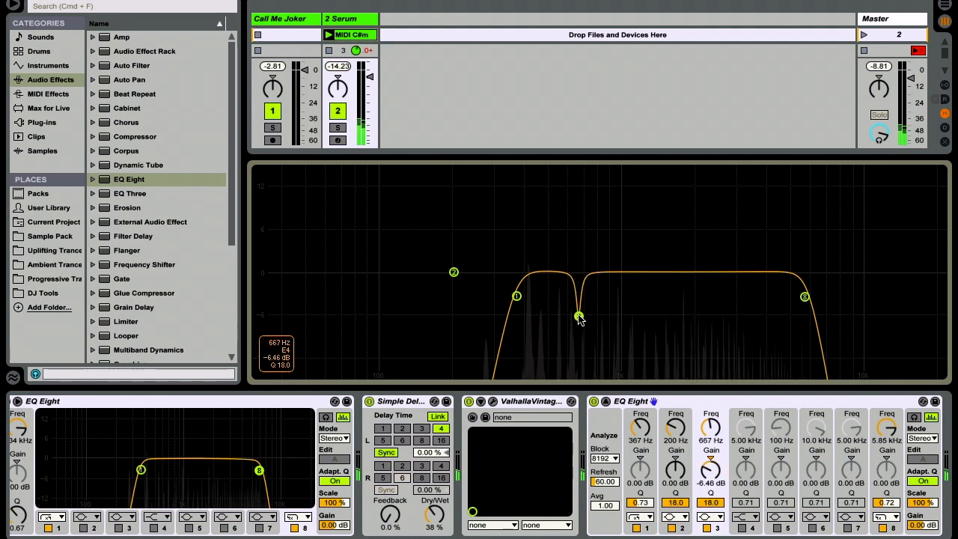
{"action": "left_click_drag", "start_coordinate": [716, 502], "coordinate": [717, 508]}
Step: Set band 2 to a dip at 3.09 kHz, -6.90 dB, Q 8.00, and soften band 8's high cut to 5.73 kHz with Q 0.43
{"action": "left_click_drag", "start_coordinate": [454, 272], "coordinate": [738, 319]}
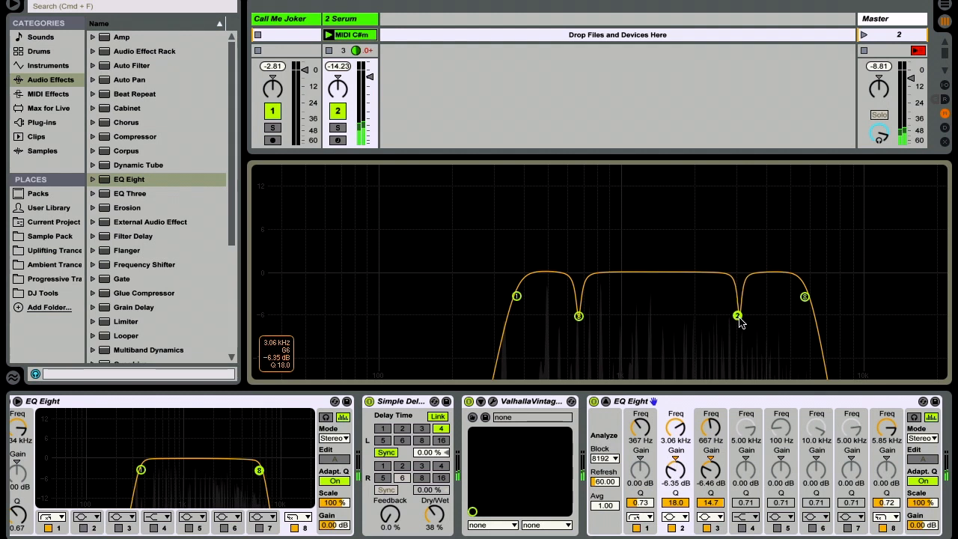
{"action": "left_click_drag", "start_coordinate": [673, 502], "coordinate": [674, 526]}
{"action": "left_click_drag", "start_coordinate": [805, 297], "coordinate": [802, 318]}
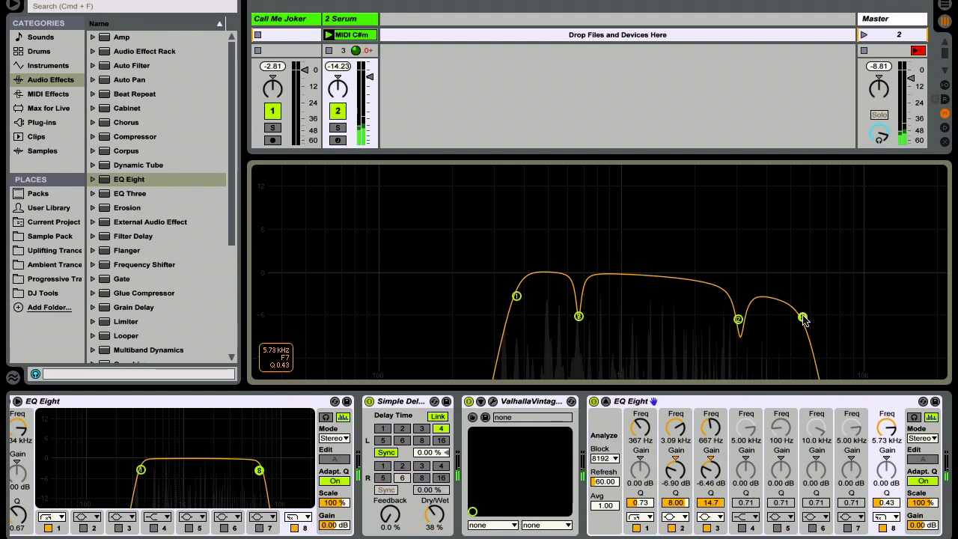
Step: Fold the second EQ Eight's expanded display, add a Compressor after it, and show its transfer curve with the ratio at 3:1
{"action": "left_click", "coordinate": [606, 401]}
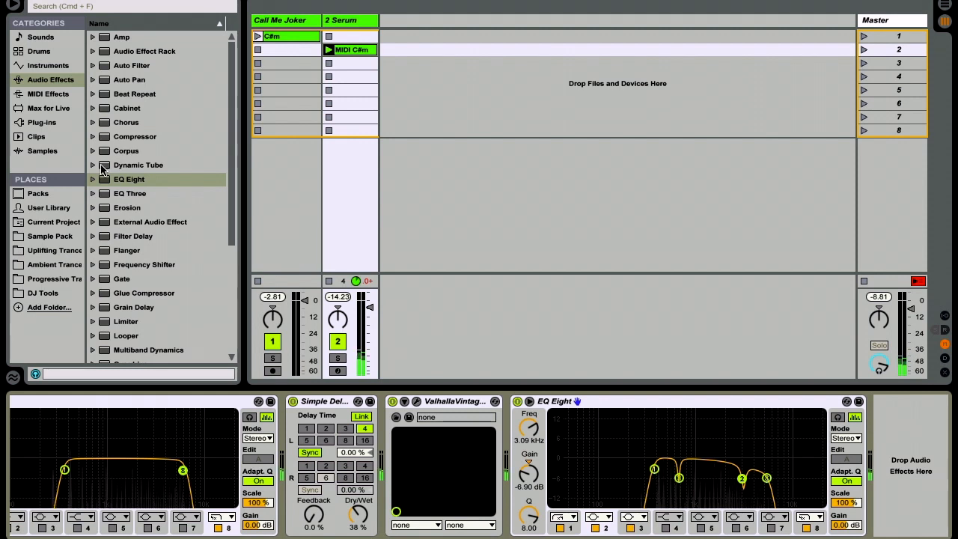
{"action": "mouse_move", "coordinate": [117, 139]}
{"action": "left_mouse_down"}
{"action": "mouse_move", "coordinate": [712, 316]}
{"action": "mouse_move", "coordinate": [943, 441]}
{"action": "left_mouse_up"}
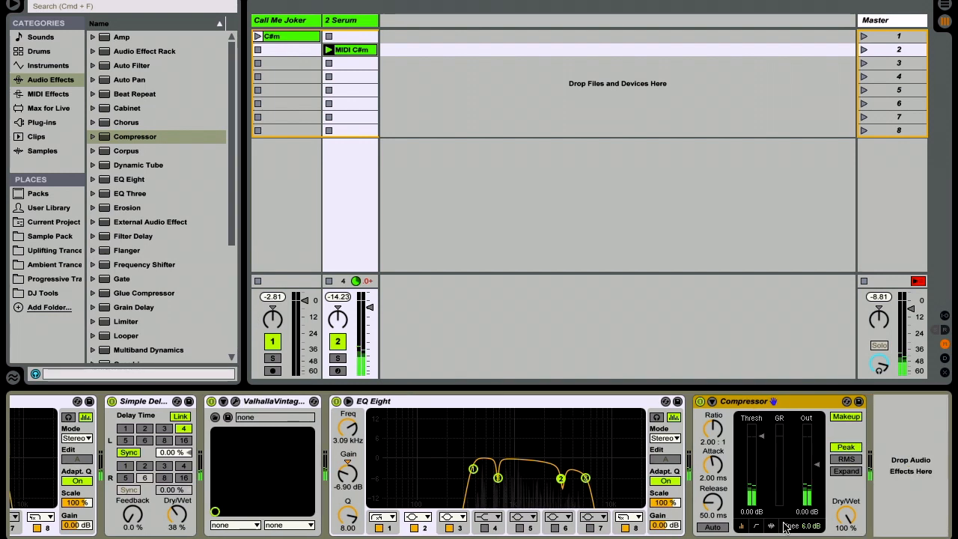
{"action": "left_click", "coordinate": [755, 527]}
{"action": "left_click", "coordinate": [712, 443]}
{"action": "type", "text": "3"}
{"action": "key", "text": "Return"}
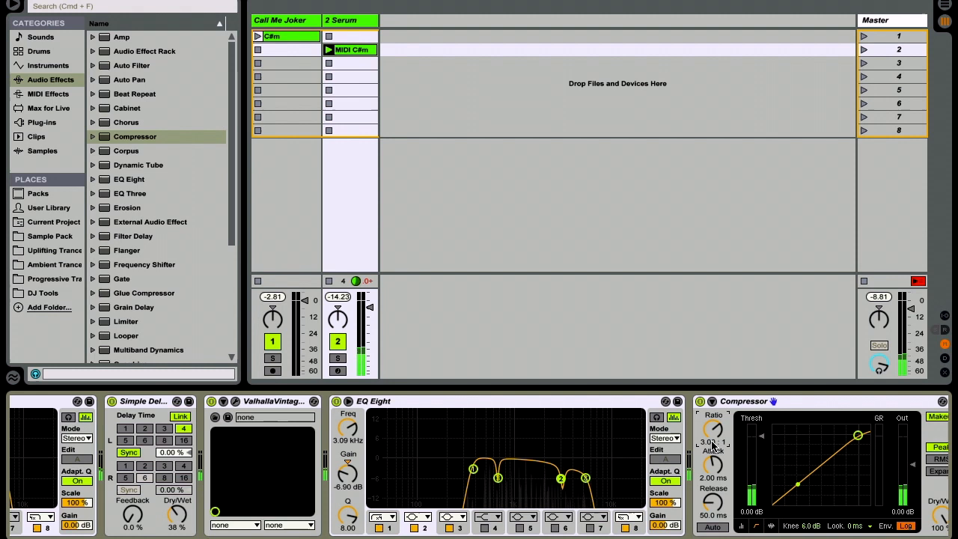
Step: Set the Compressor's threshold to -17.9 dB, attack to 0.63 ms and release to 102 ms
{"action": "mouse_move", "coordinate": [762, 447]}
{"action": "left_mouse_down"}
{"action": "mouse_move", "coordinate": [760, 472]}
{"action": "mouse_move", "coordinate": [757, 443]}
{"action": "left_mouse_up"}
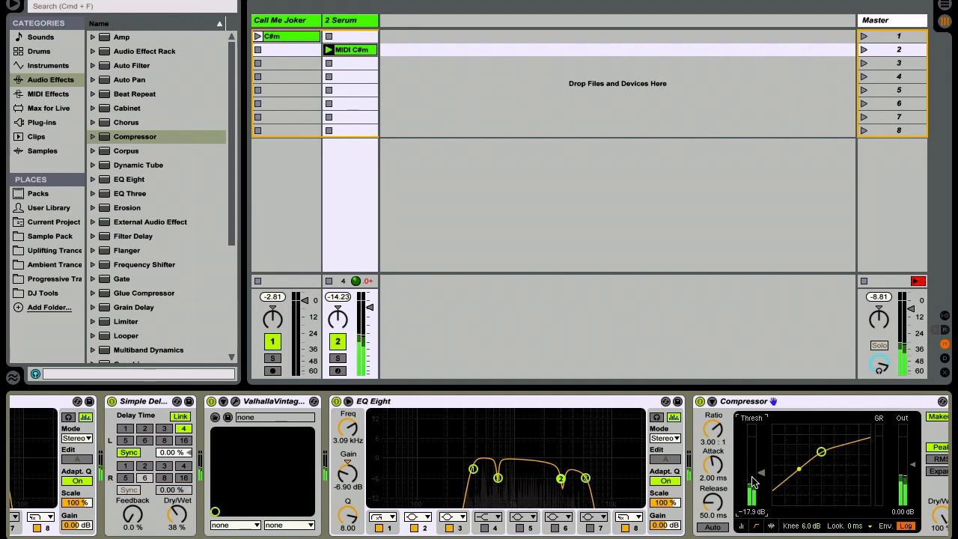
{"action": "left_click_drag", "start_coordinate": [717, 484], "coordinate": [719, 484]}
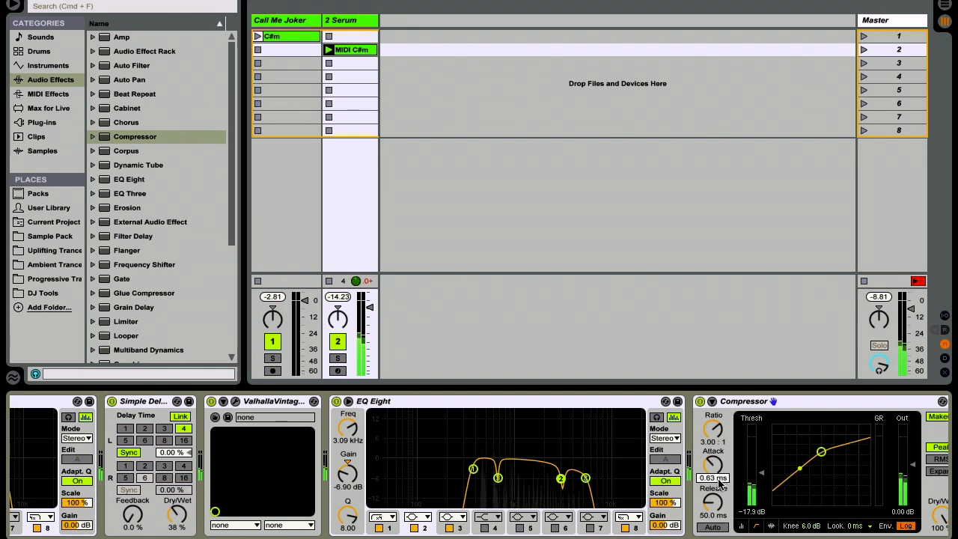
{"action": "left_click_drag", "start_coordinate": [714, 516], "coordinate": [713, 517]}
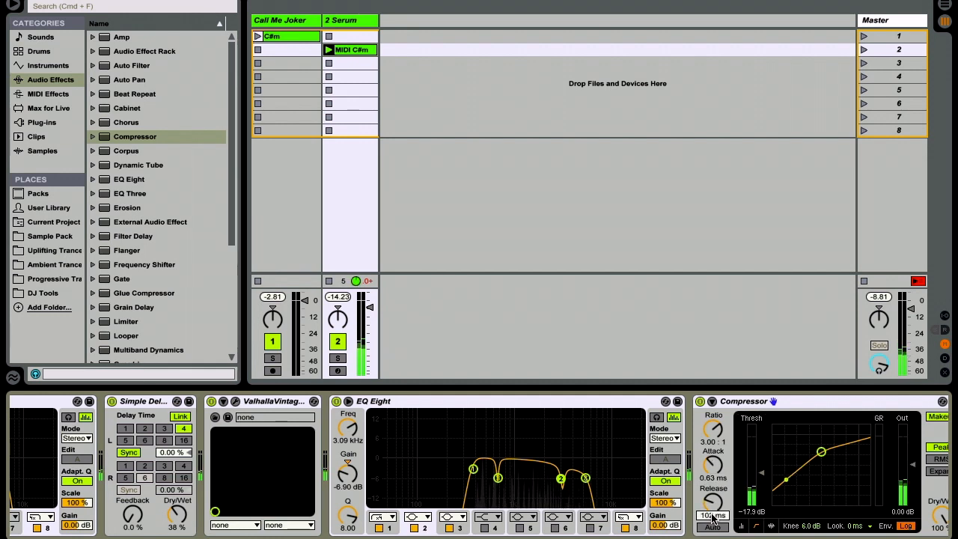
Step: Open the Serum editor to check its master volume, and close it again
{"action": "scroll", "coordinate": [713, 518], "scroll_direction": "left", "scroll_amount": 1}
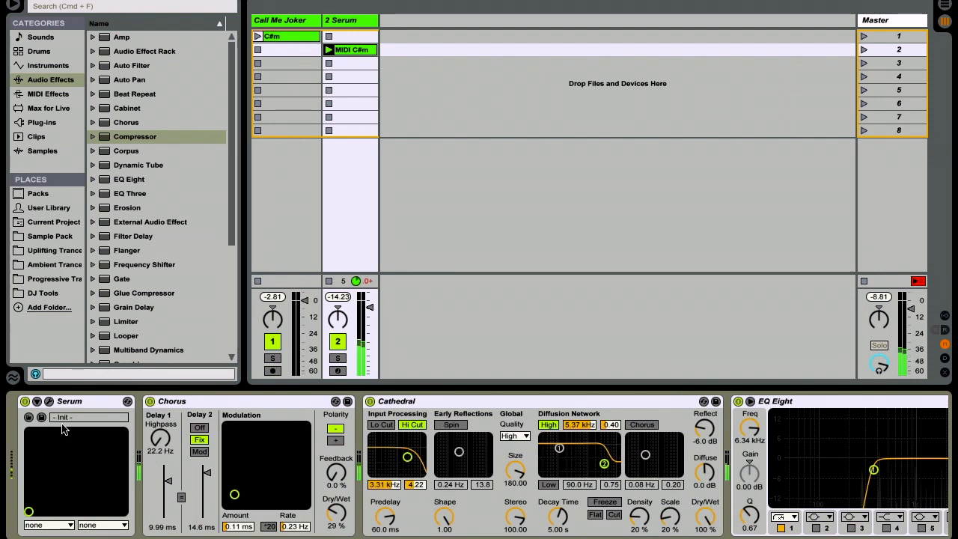
{"action": "left_click", "coordinate": [50, 404]}
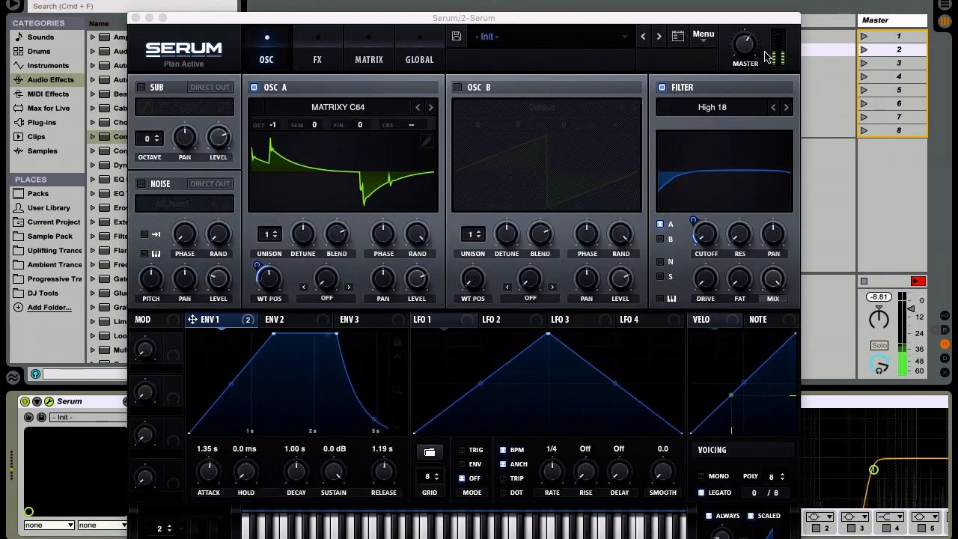
{"action": "mouse_move", "coordinate": [745, 39]}
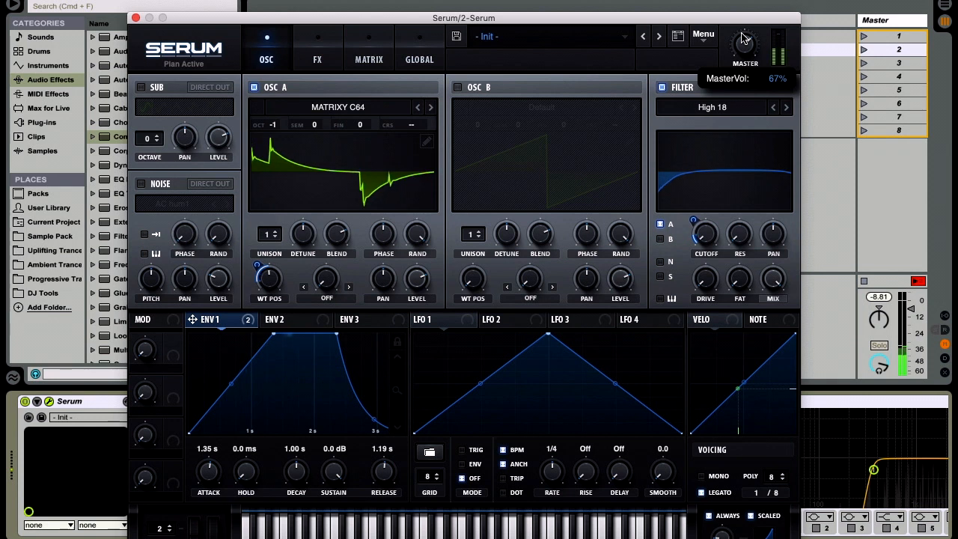
{"action": "scroll", "coordinate": [743, 34], "scroll_direction": "up", "scroll_amount": 1}
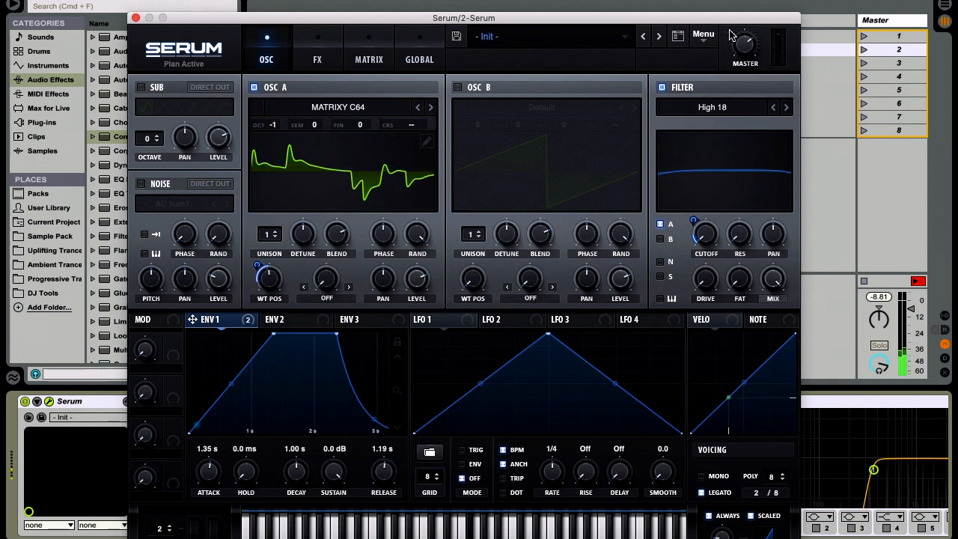
{"action": "left_click", "coordinate": [135, 19]}
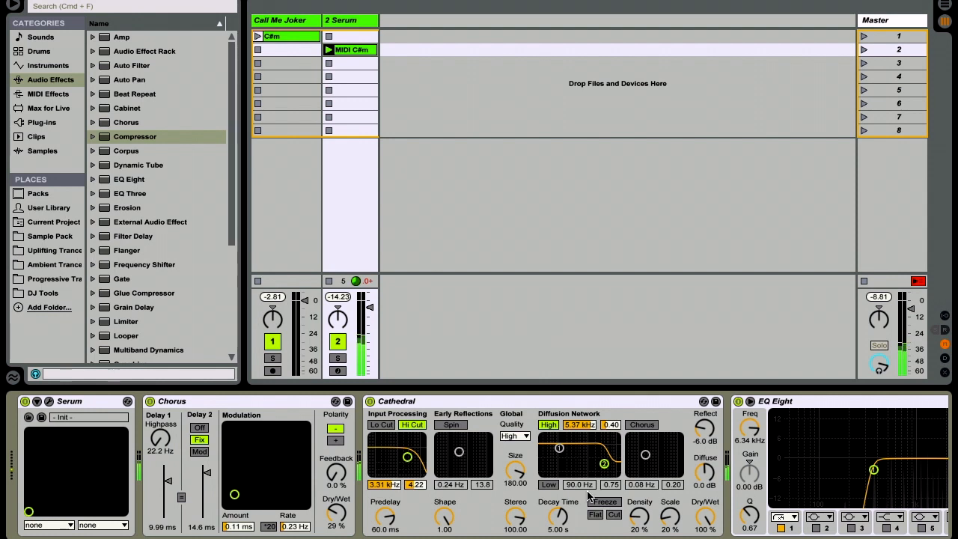
Step: Launch scene 1 to play the original Call Me Joker clip for comparison with the Serum version
{"action": "scroll", "coordinate": [577, 457], "scroll_direction": "right", "scroll_amount": 15}
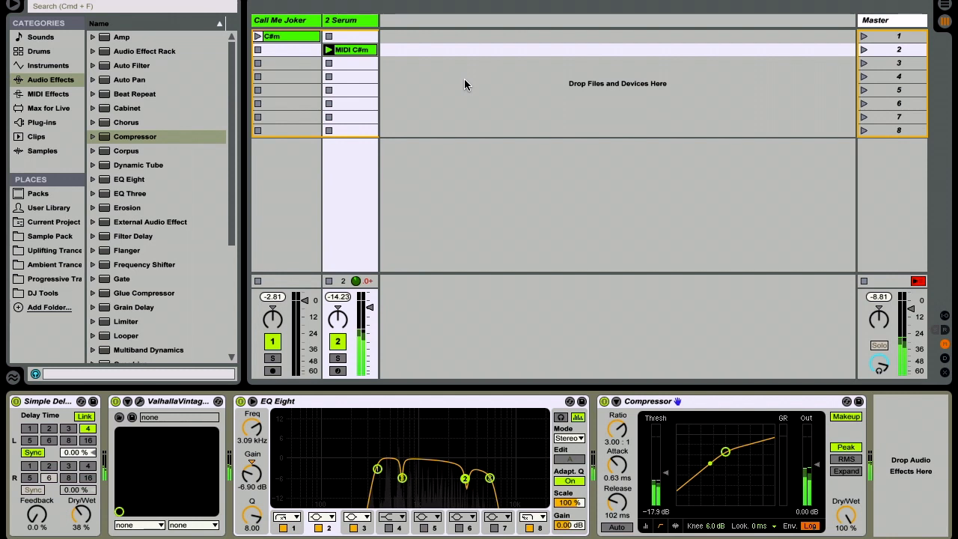
{"action": "key", "text": "Up"}
{"action": "key", "text": "Return"}
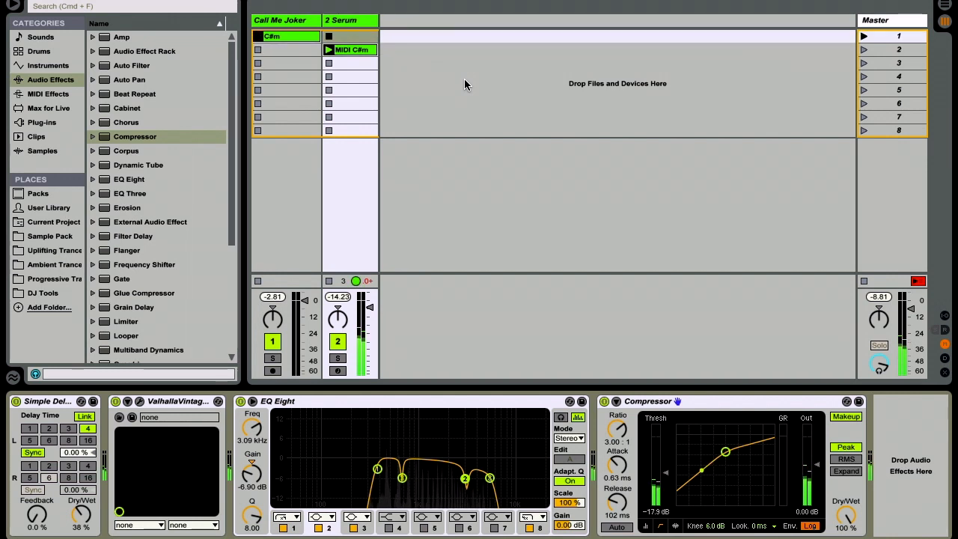